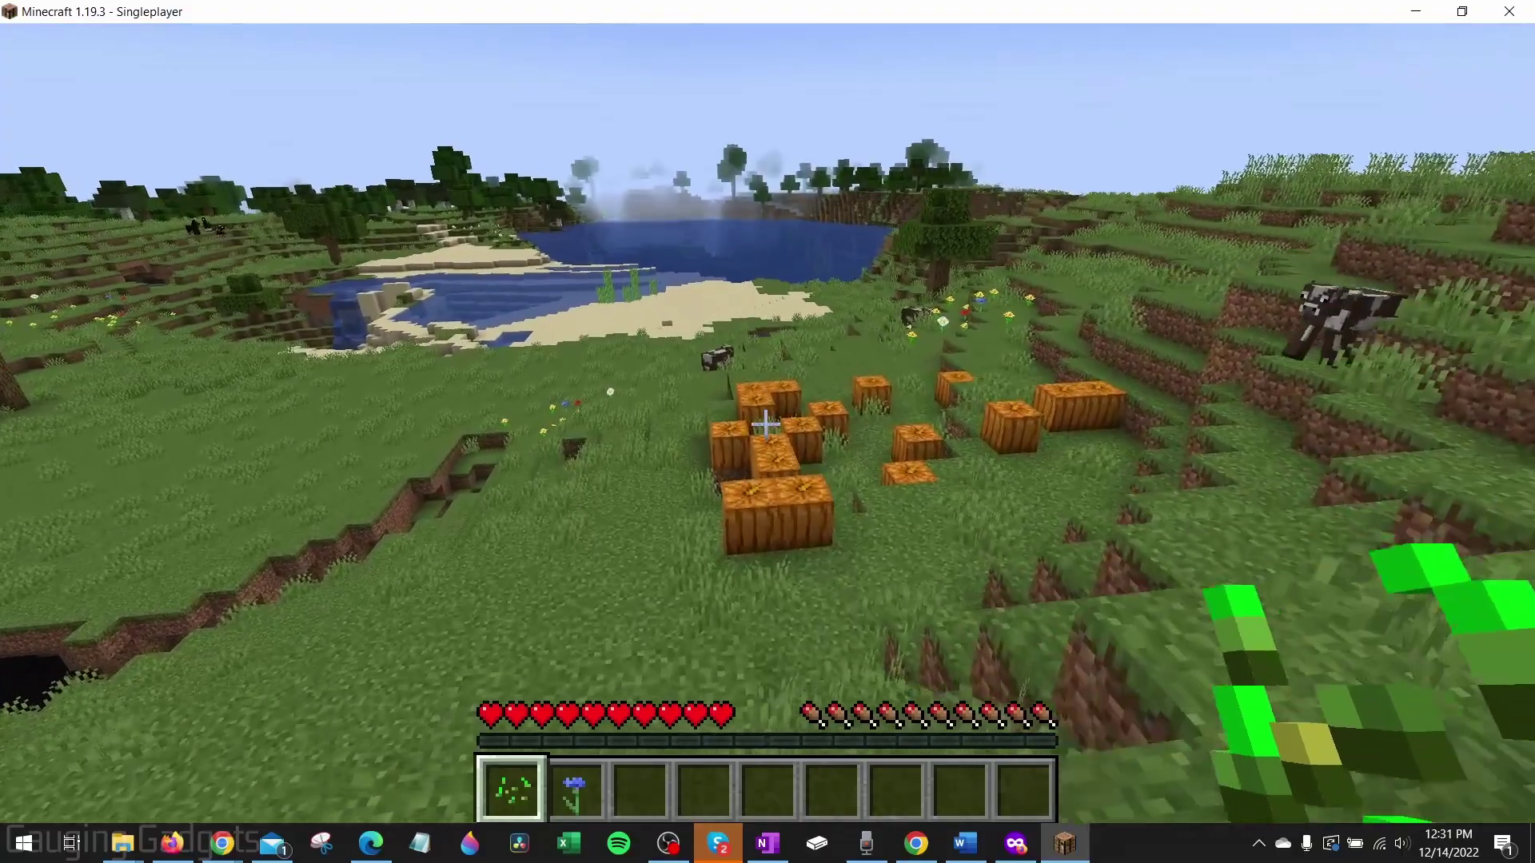
Step: Walk through the pumpkin patch to the grass and apply bone meal to sprout flowers
{"action": "key", "text": "w"}
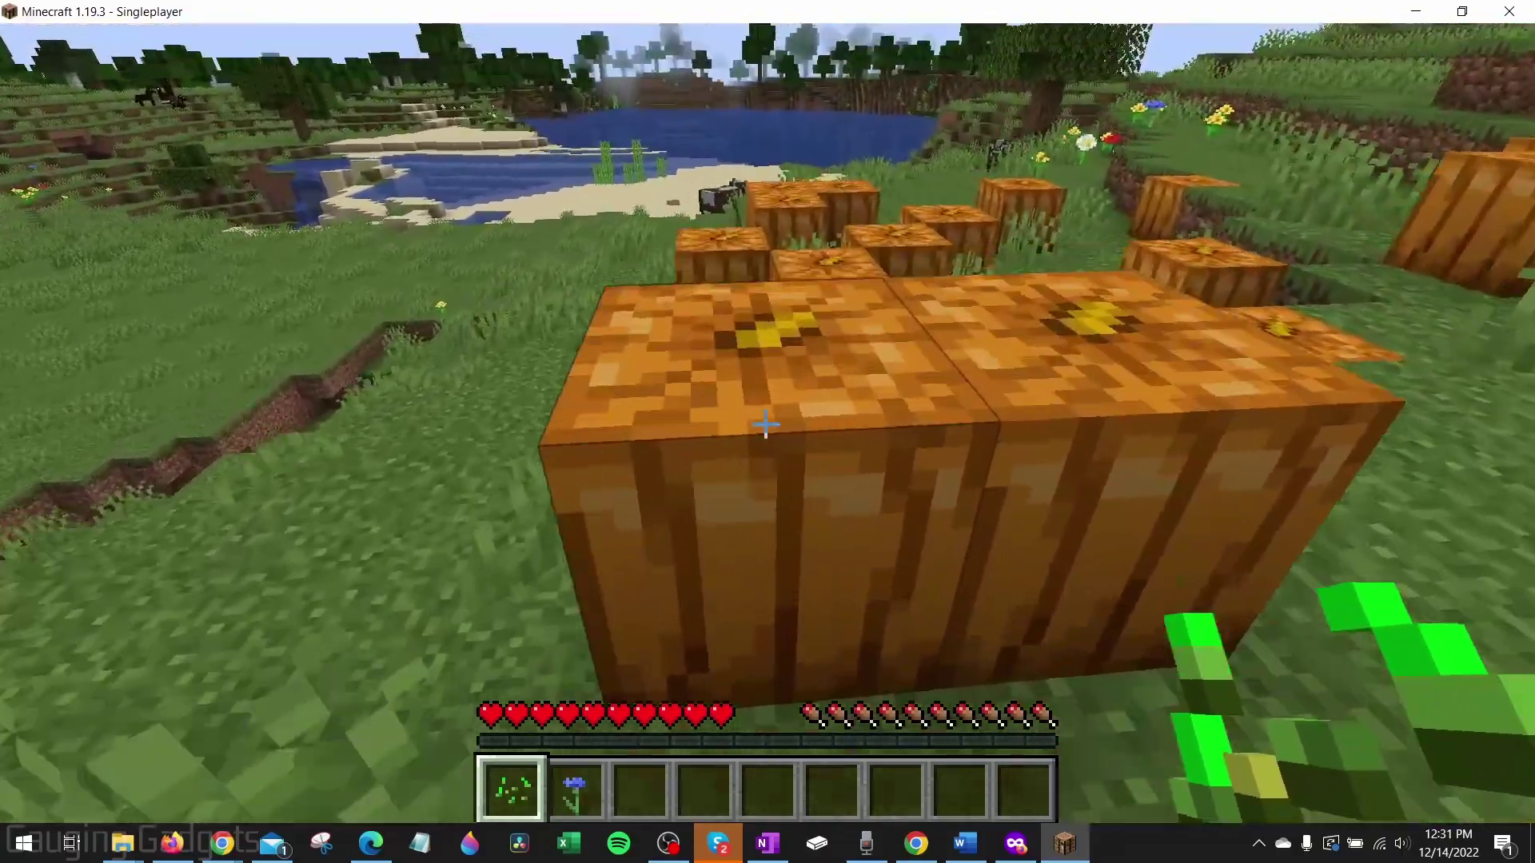
{"action": "key", "text": "w"}
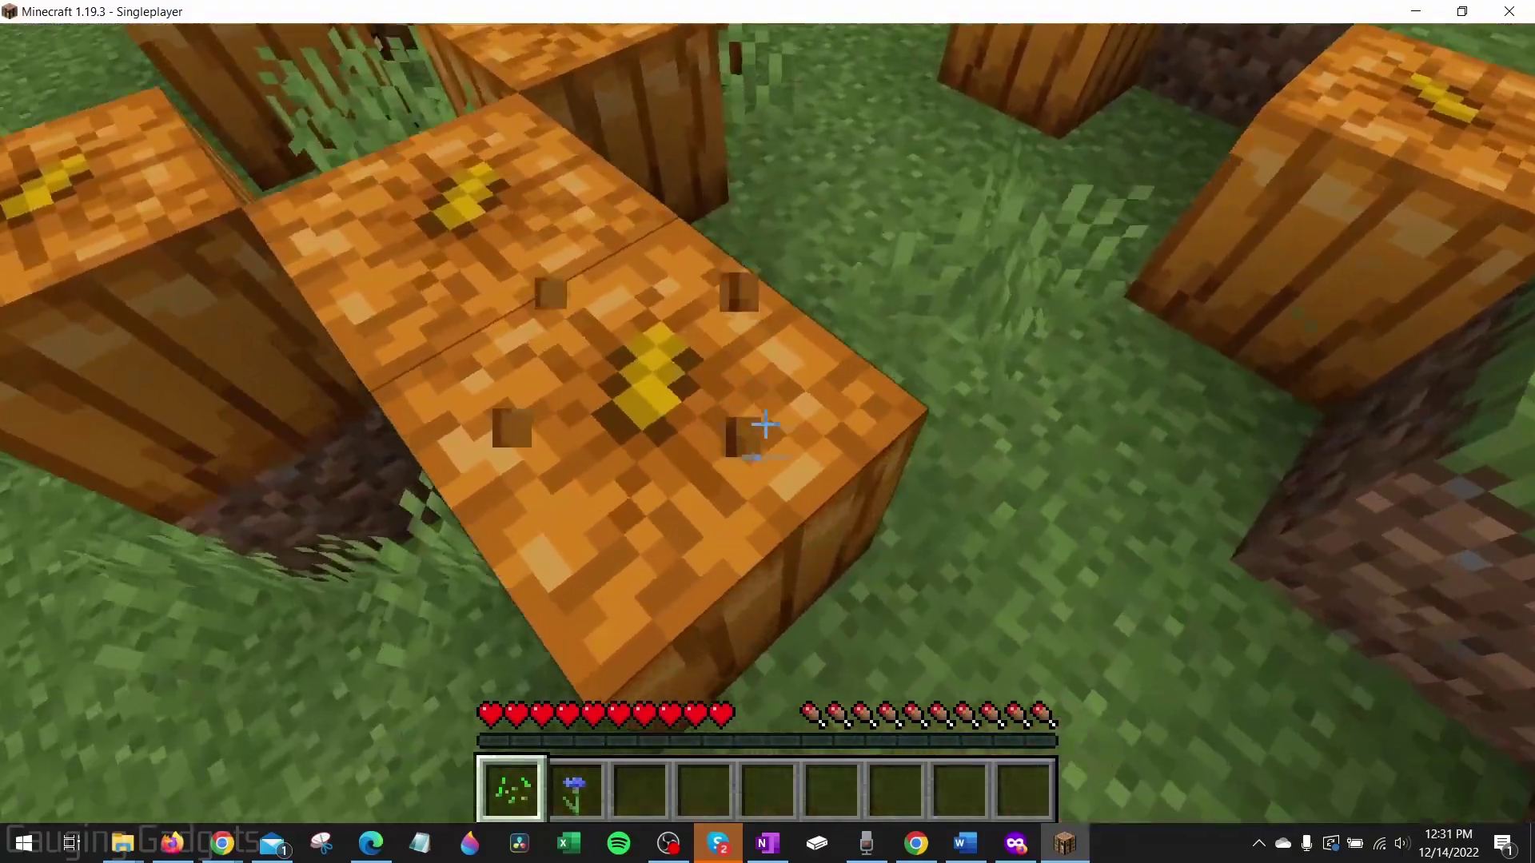
{"action": "key", "text": "w"}
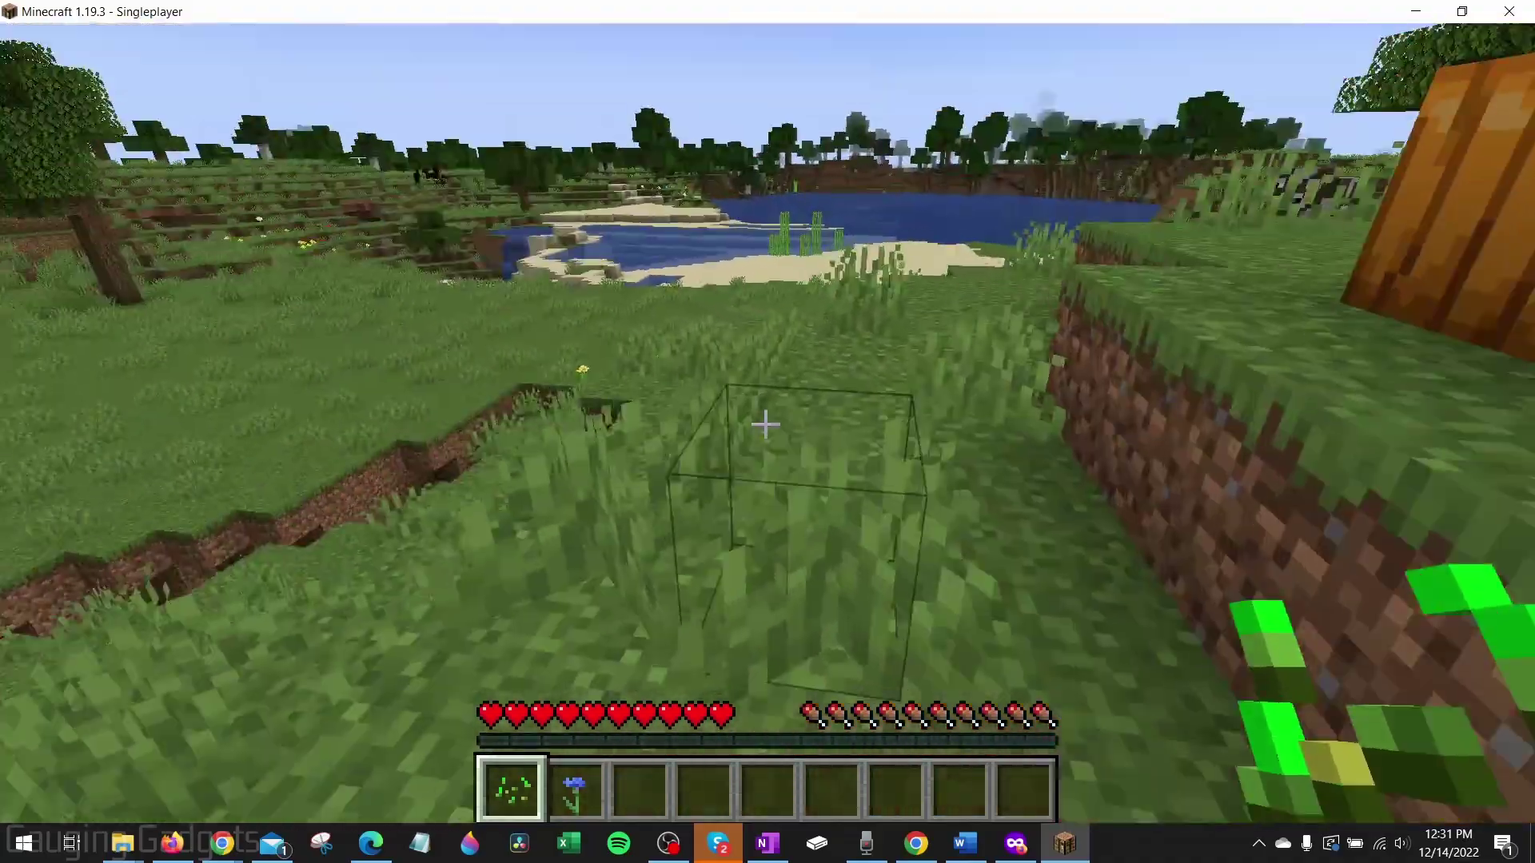
{"action": "right_click", "coordinate": [766, 424]}
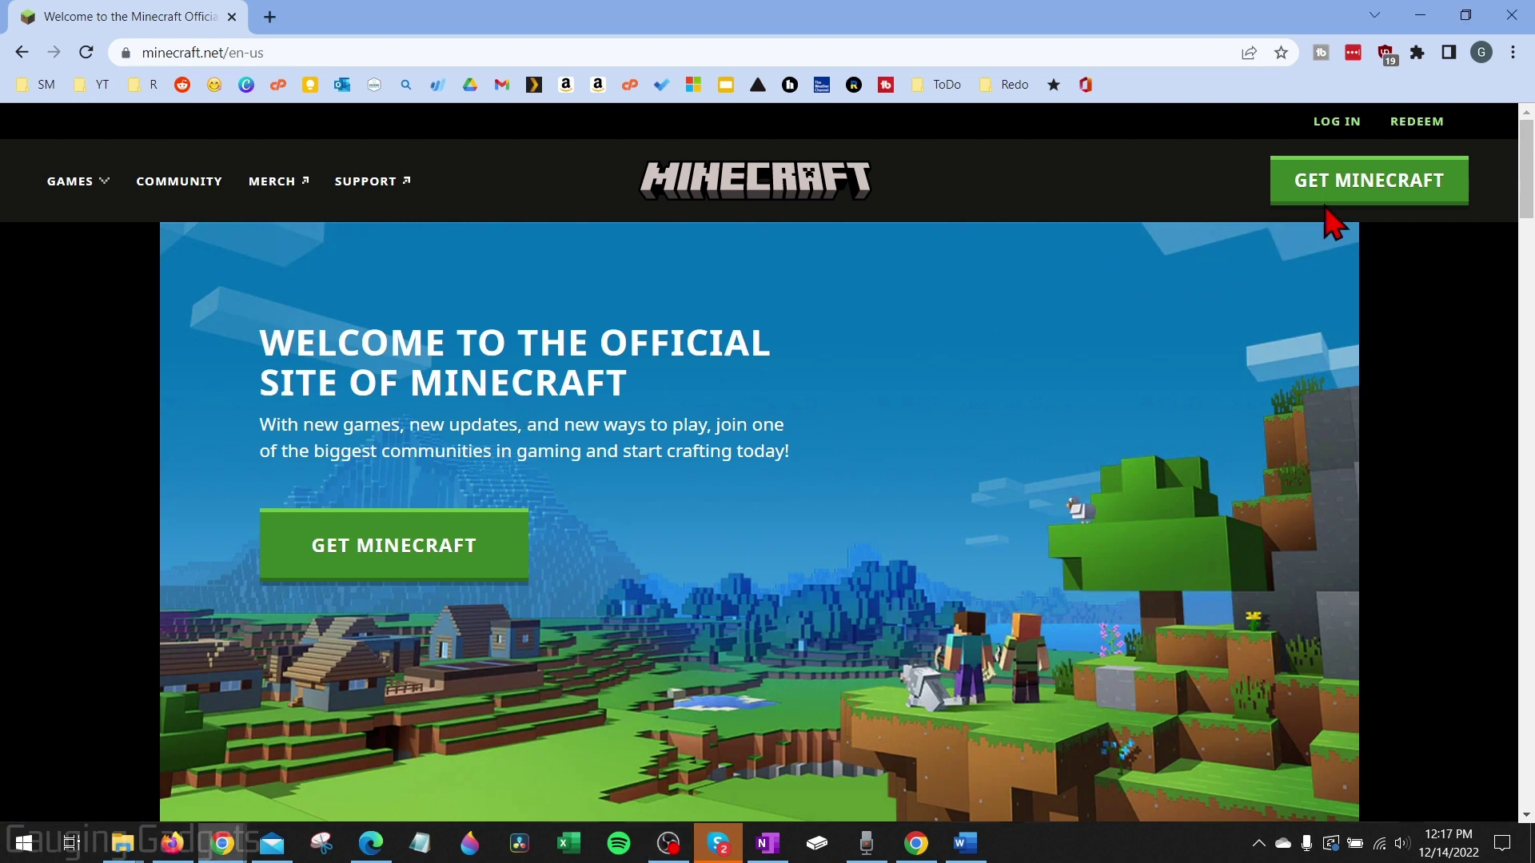
Step: Go to the Get Minecraft page from the minecraft.net header
{"action": "left_click", "coordinate": [1370, 194]}
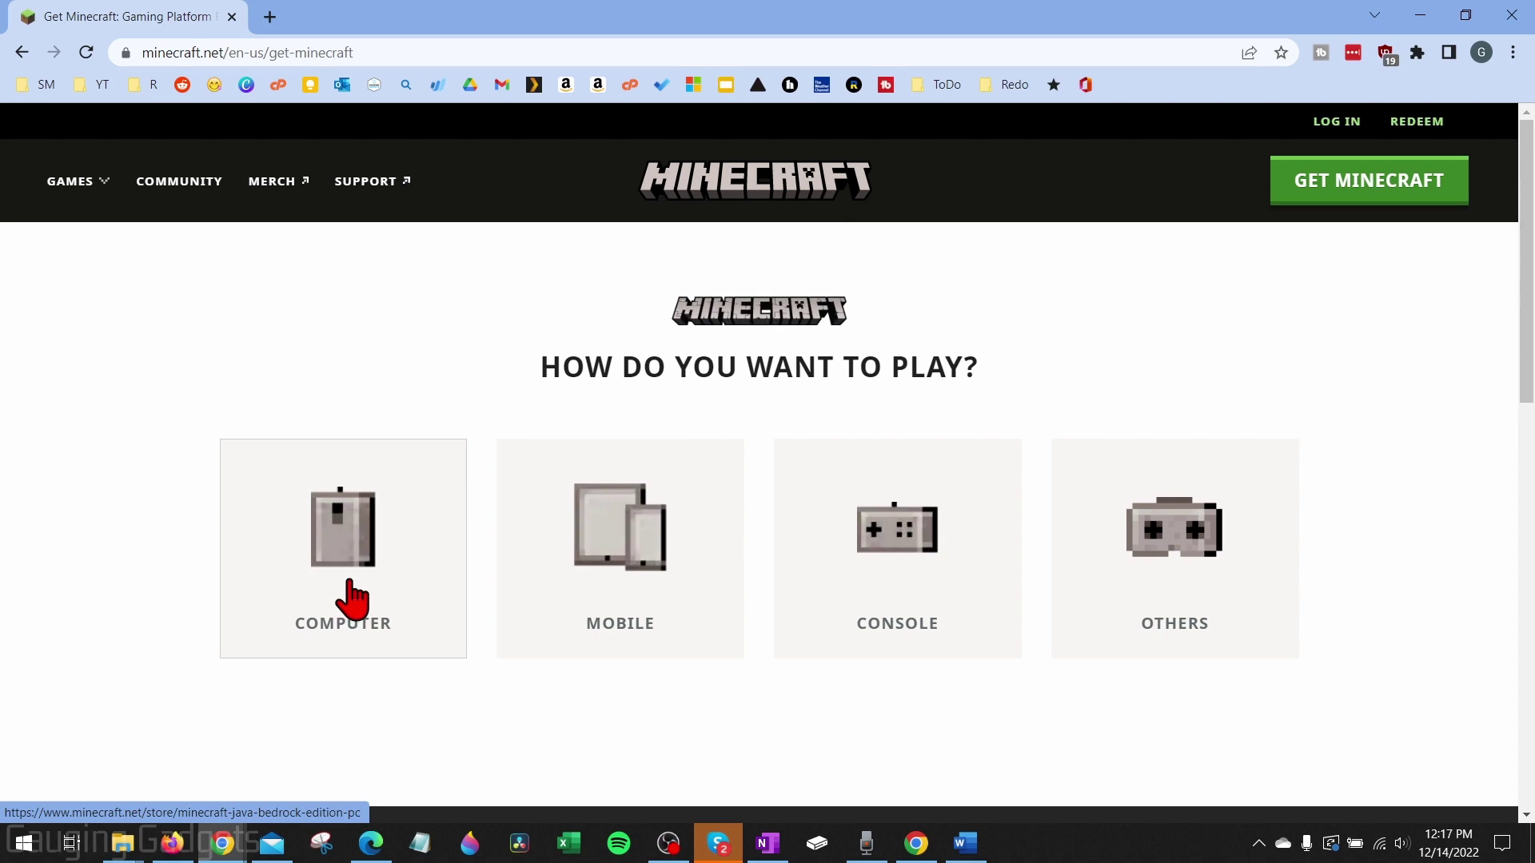
Step: Choose Computer, scroll the Java & Bedrock store page, and open the Free trial information
{"action": "left_click", "coordinate": [351, 598]}
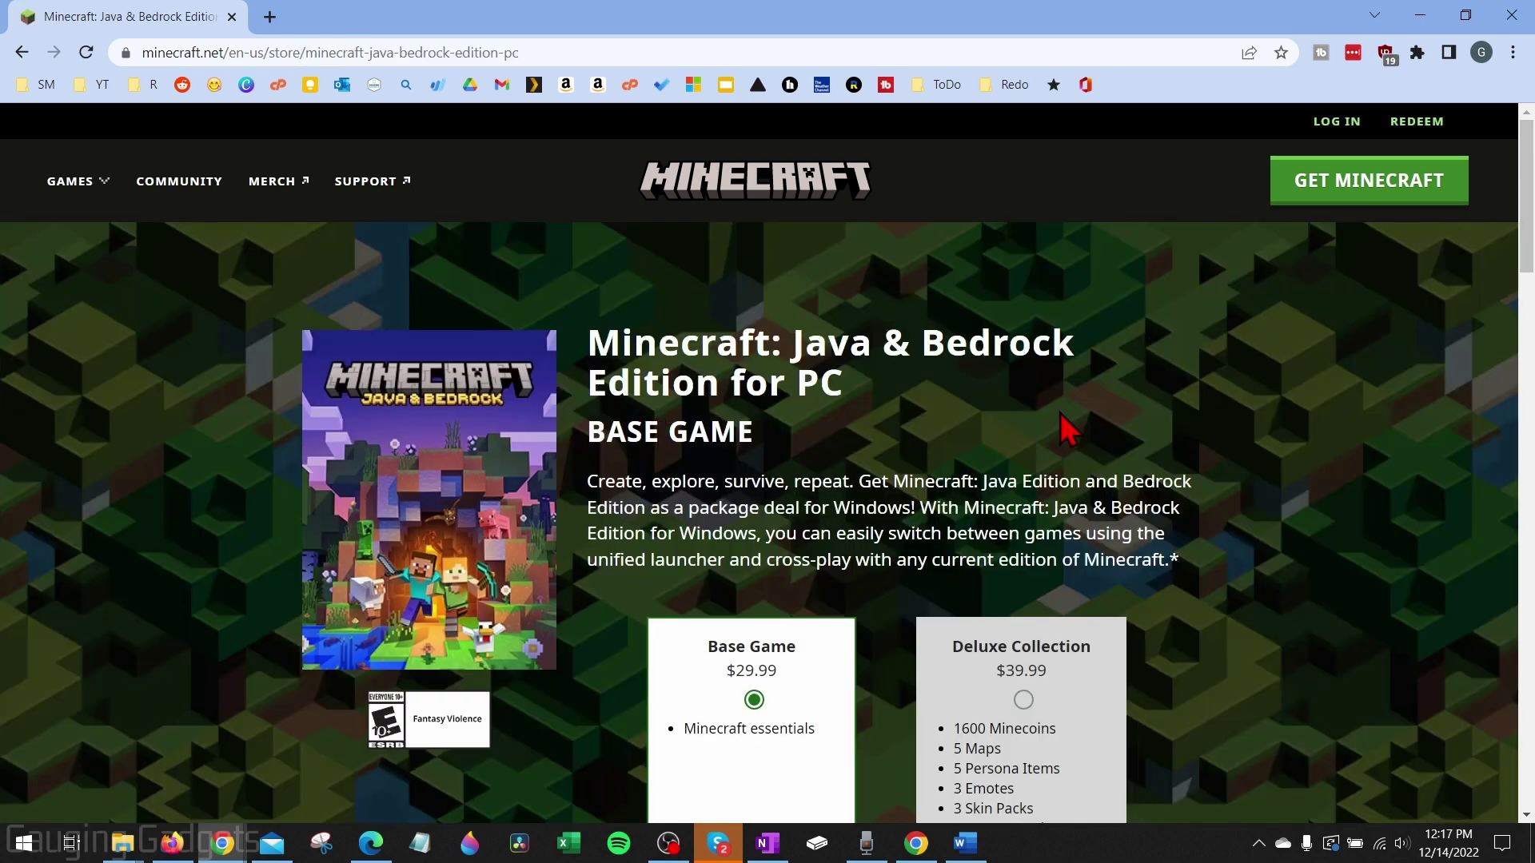
{"action": "scroll", "coordinate": [663, 398], "scroll_direction": "down", "scroll_amount": 2}
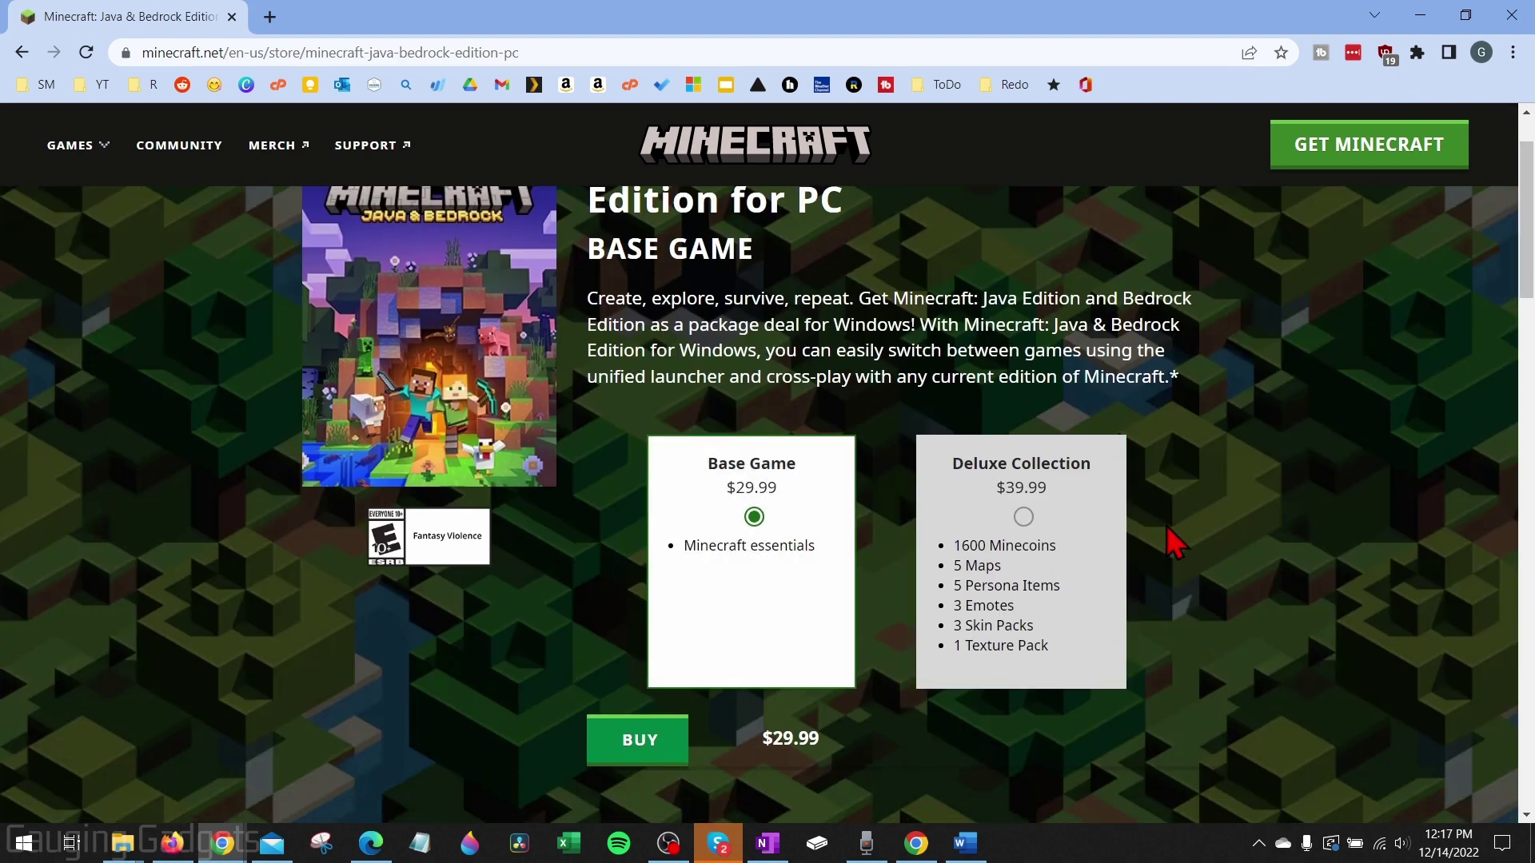
{"action": "scroll", "coordinate": [1302, 572], "scroll_direction": "down", "scroll_amount": 10}
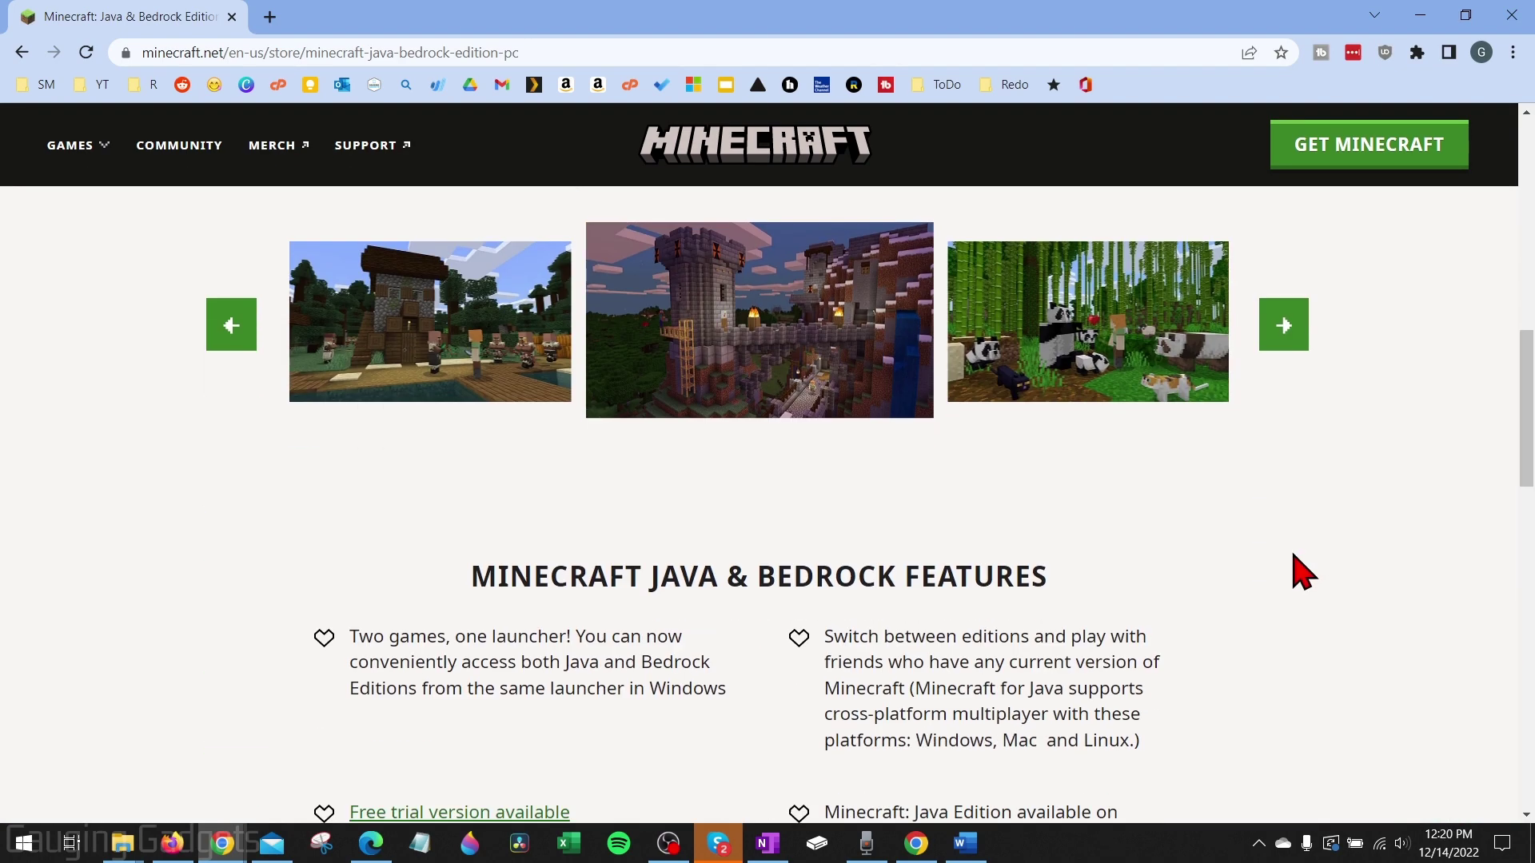
{"action": "scroll", "coordinate": [1303, 572], "scroll_direction": "down", "scroll_amount": 3}
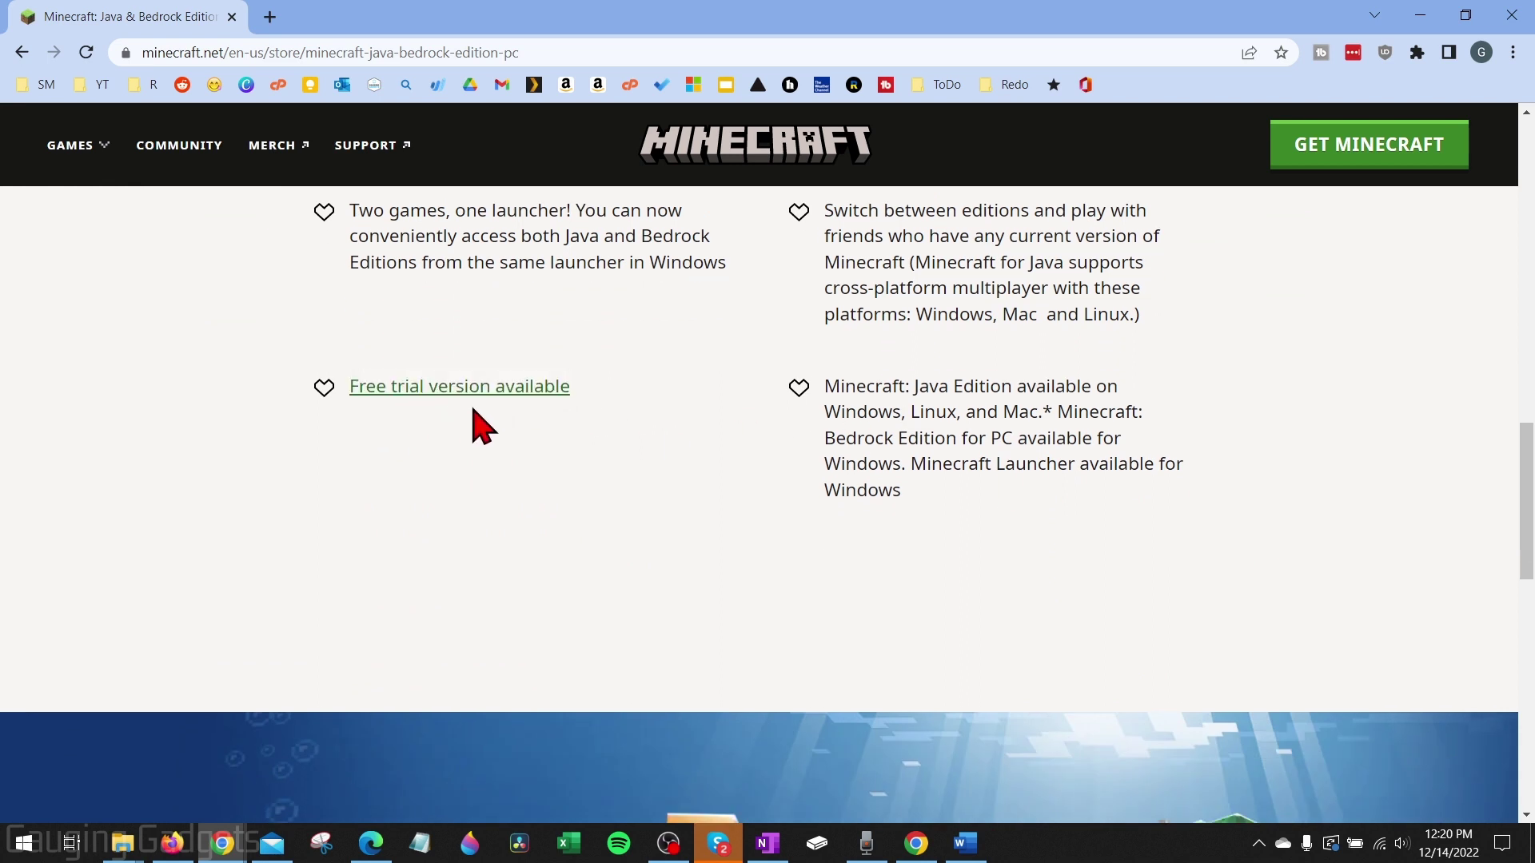
{"action": "left_click", "coordinate": [408, 391]}
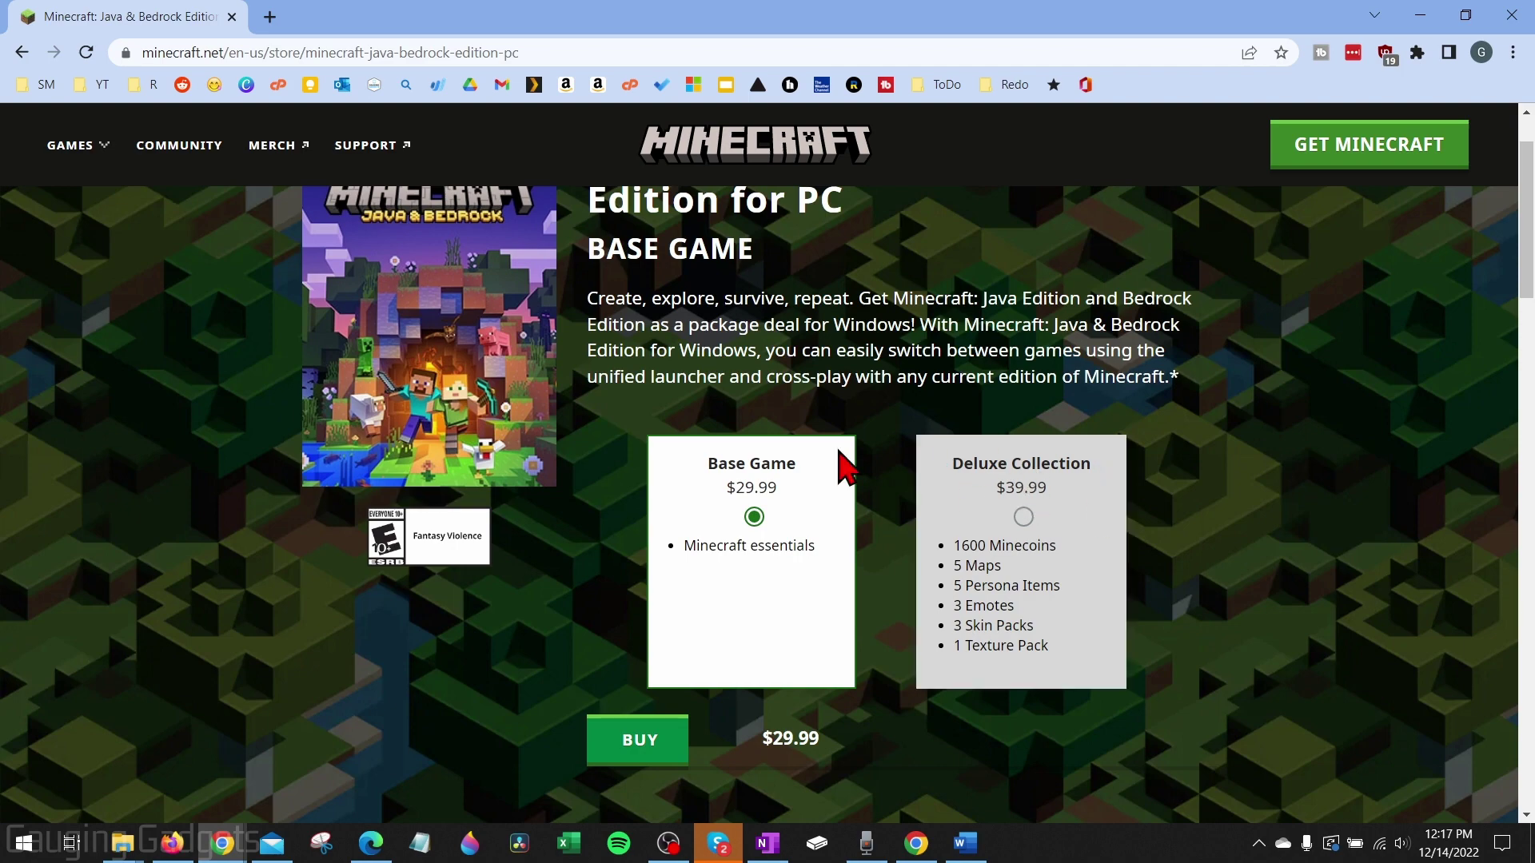
Step: Buy the $29.99 Base Game through checkout and download the Windows installer
{"action": "left_click", "coordinate": [639, 740]}
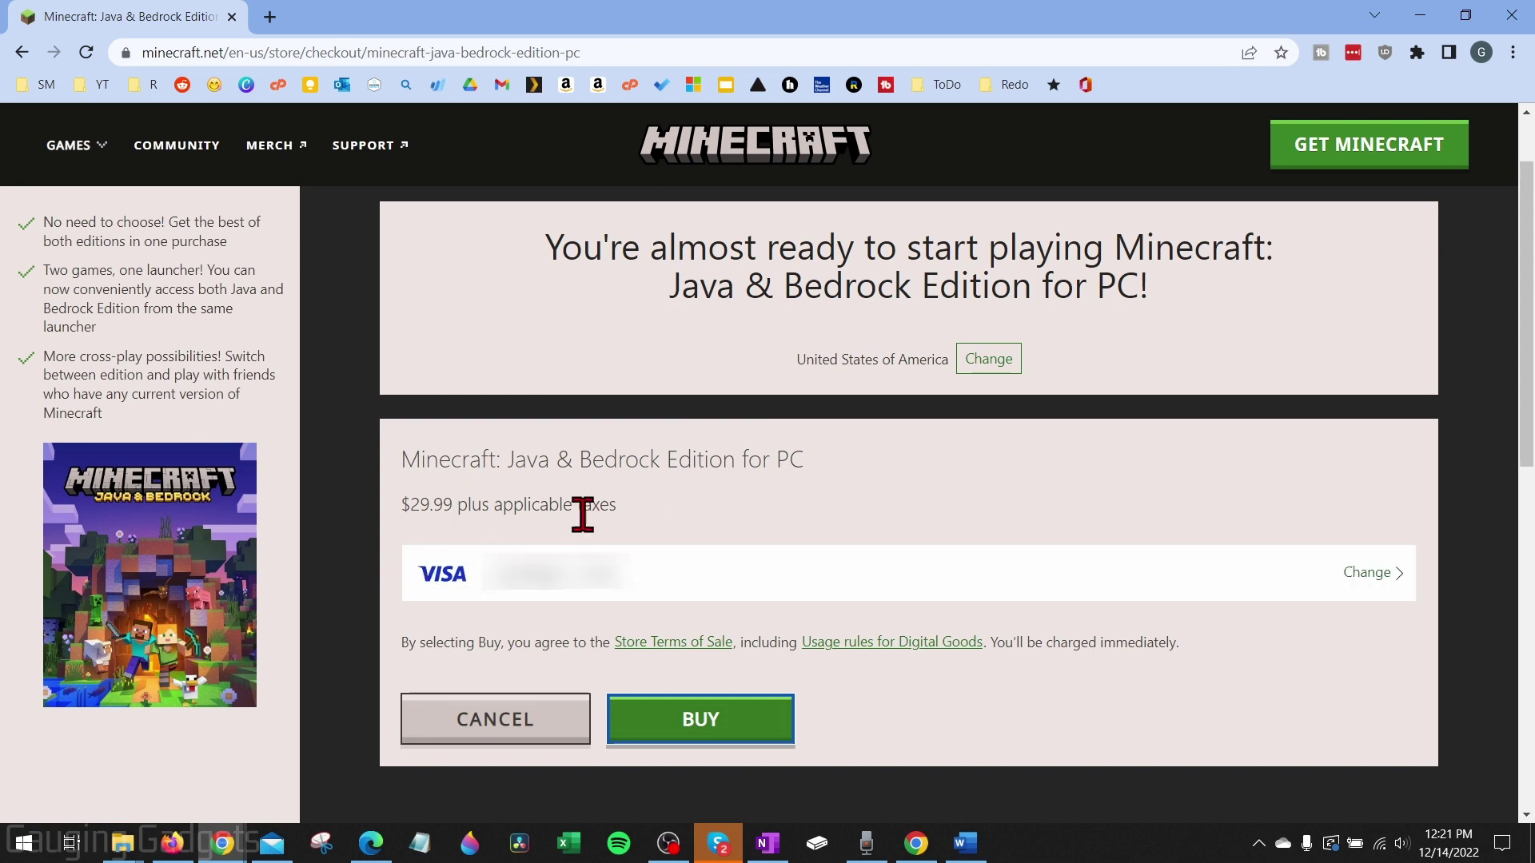
{"action": "left_click", "coordinate": [711, 730]}
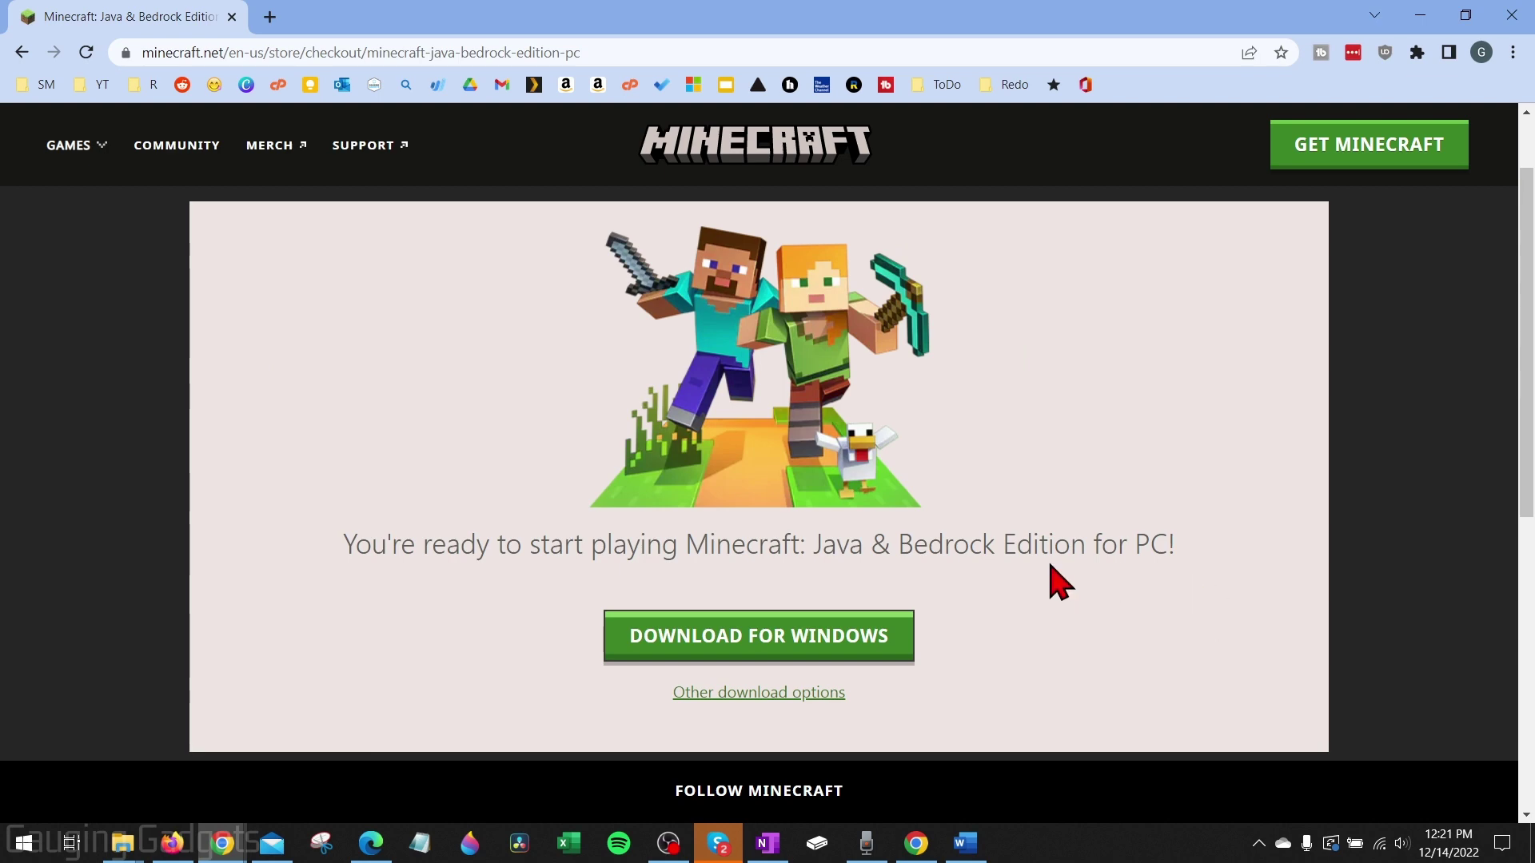
{"action": "left_click", "coordinate": [760, 646]}
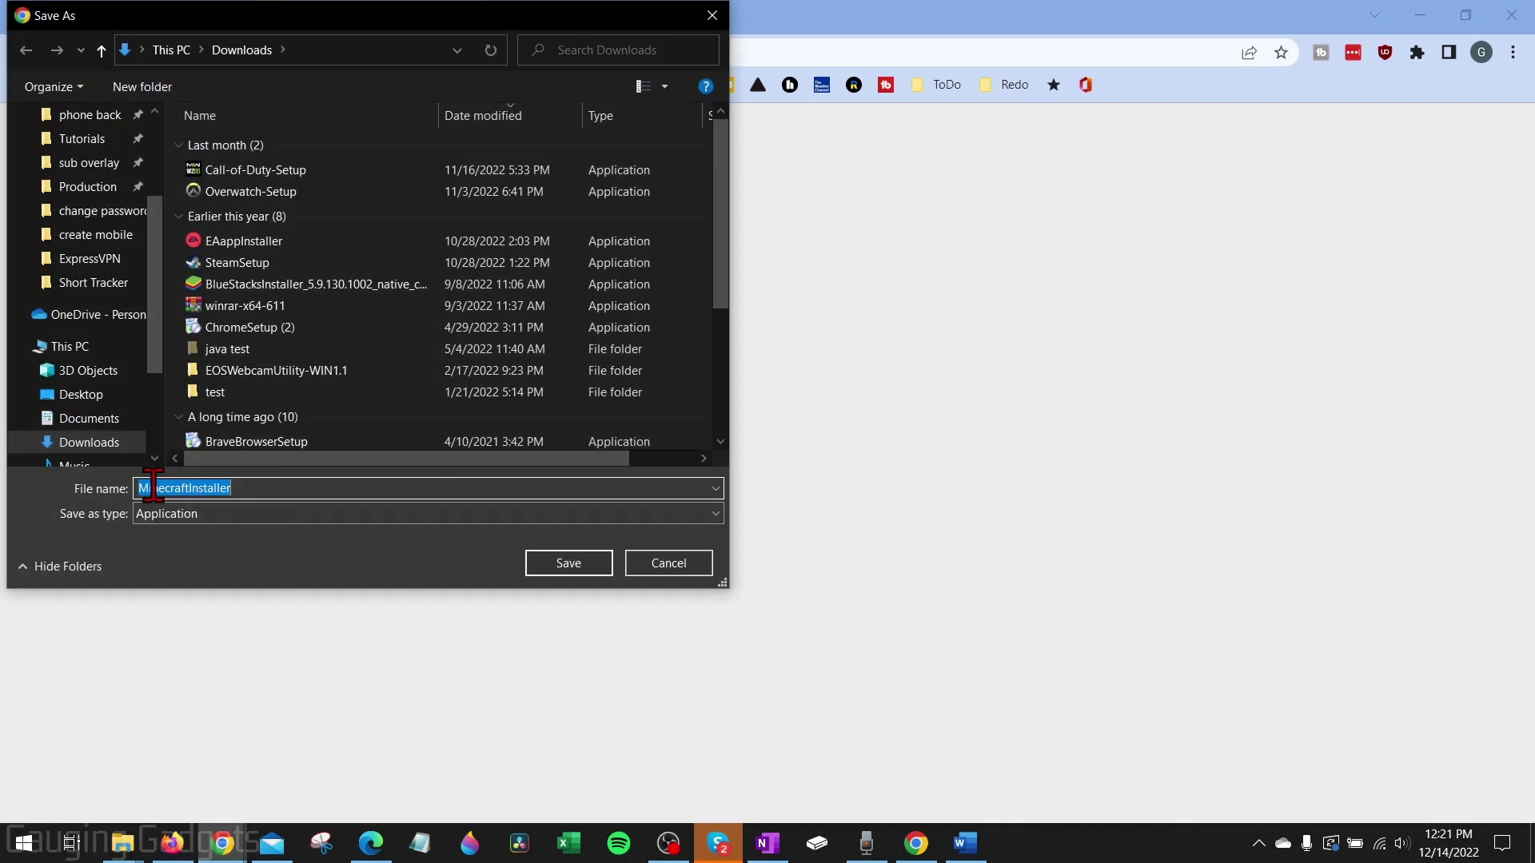
Step: Save MinecraftInstaller to Downloads, accept the license terms, and install the Minecraft Launcher
{"action": "left_click", "coordinate": [562, 569]}
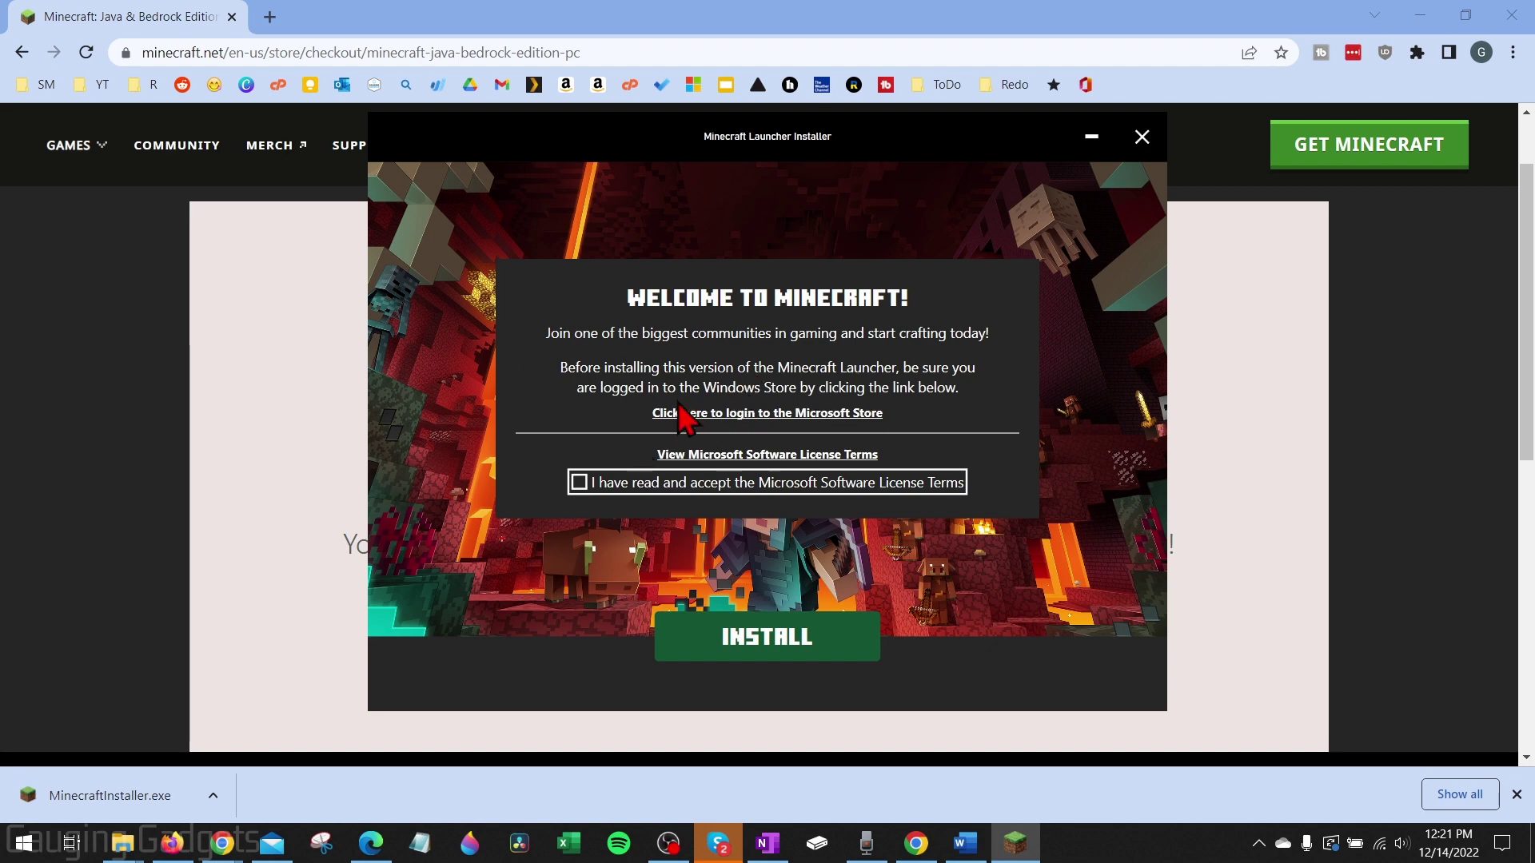
{"action": "left_click", "coordinate": [579, 482]}
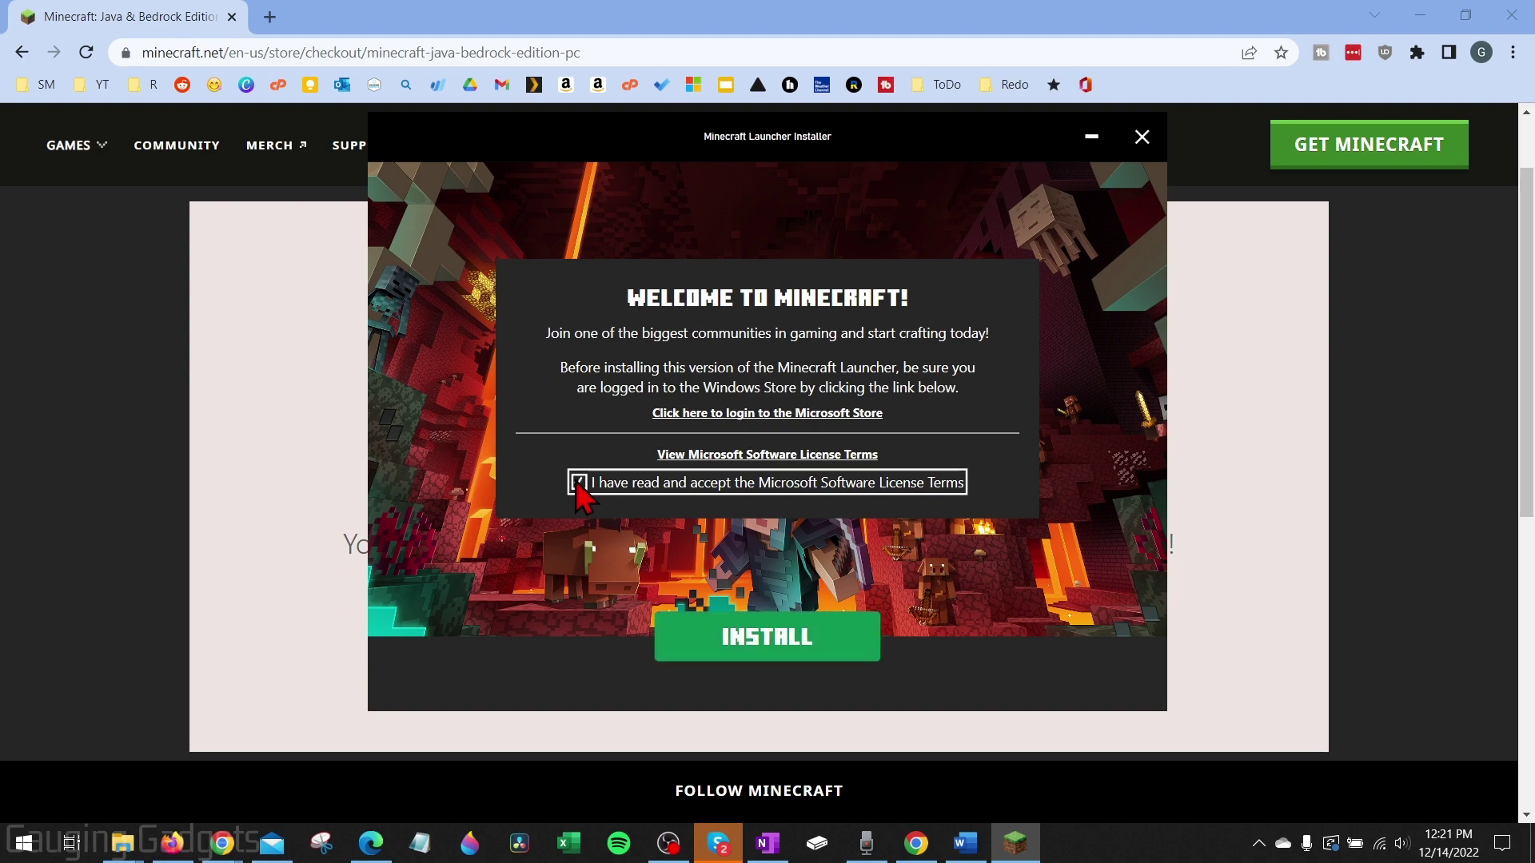
{"action": "left_click", "coordinate": [769, 653]}
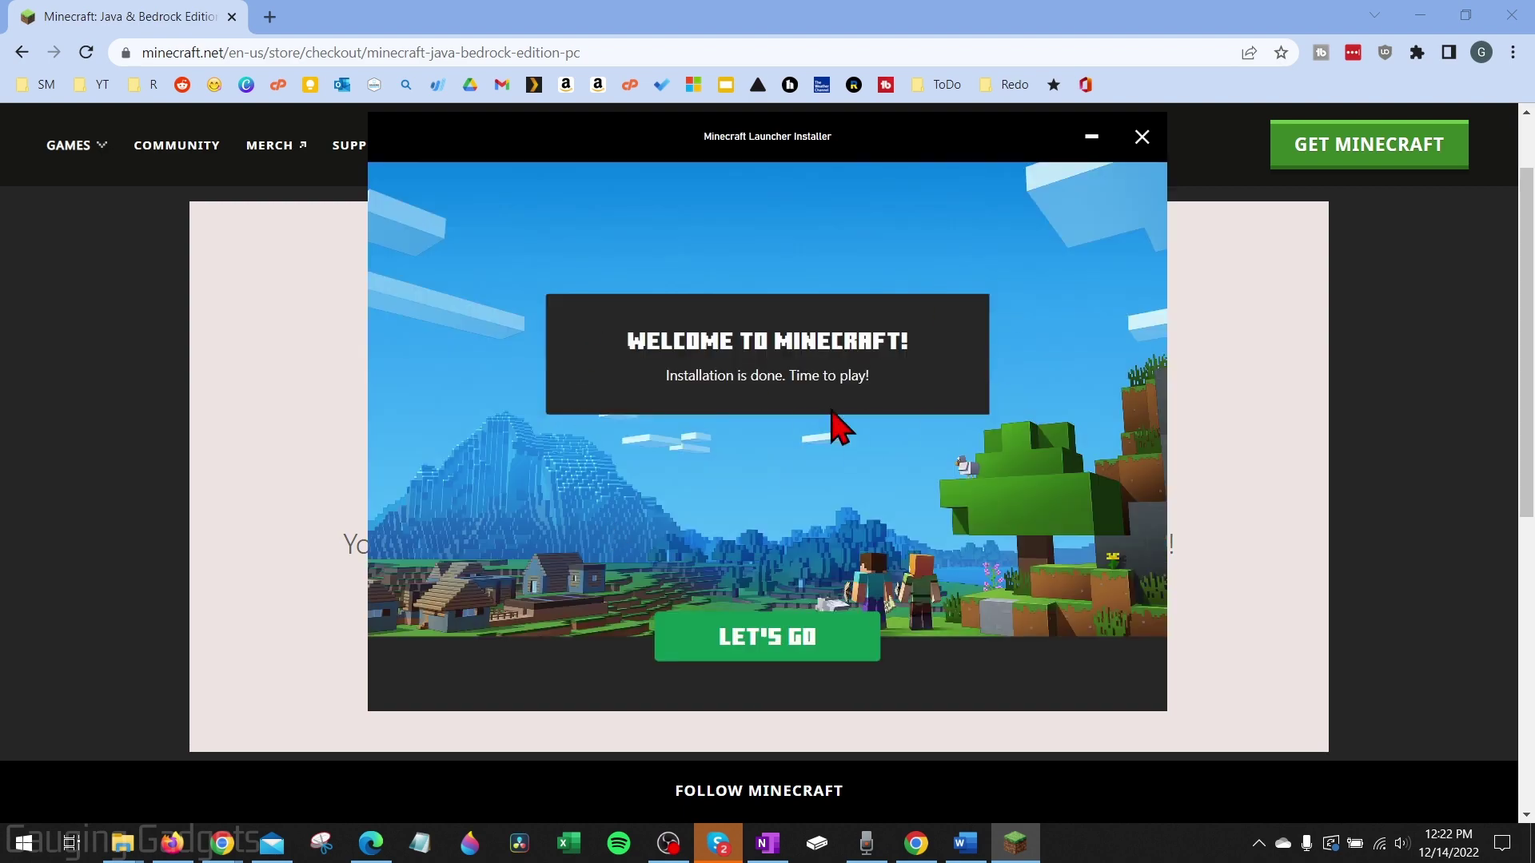
{"action": "left_click", "coordinate": [774, 646]}
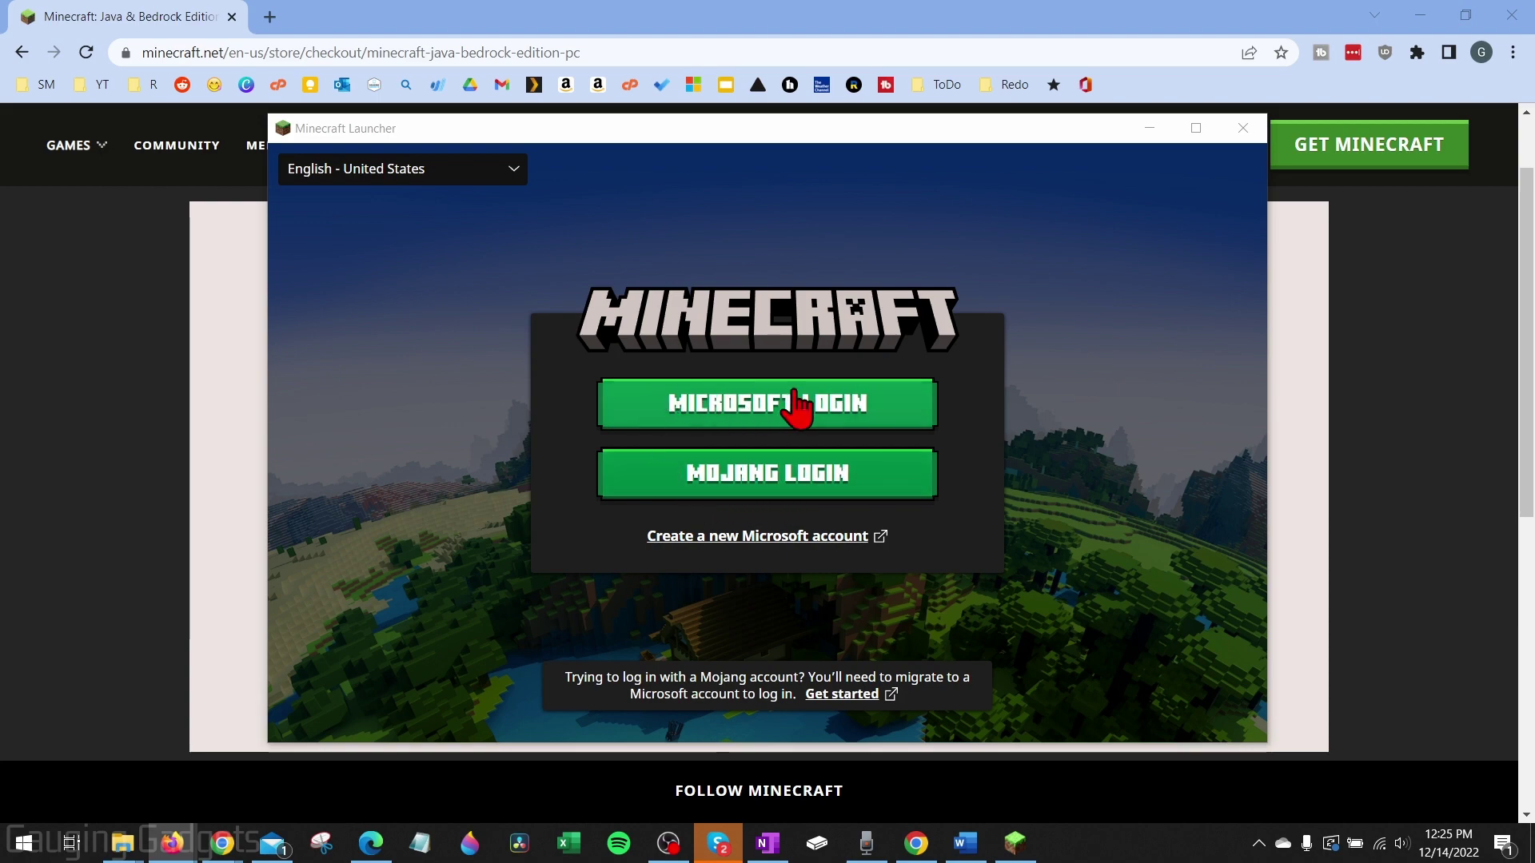
Step: Log in to the Minecraft Launcher with a Microsoft account
{"action": "left_click", "coordinate": [765, 412]}
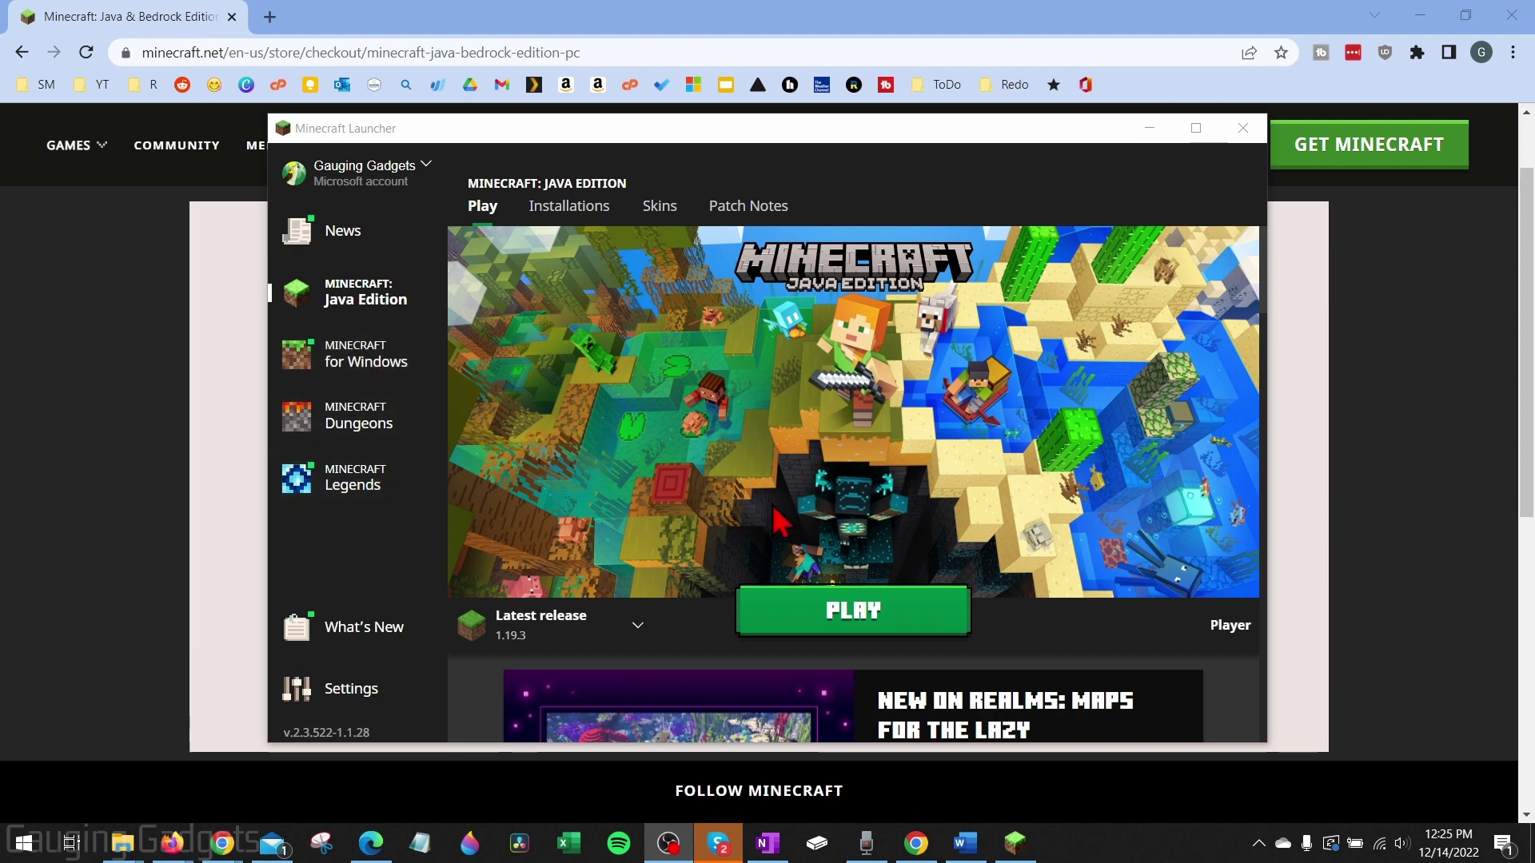
Step: Play the latest Java Edition release and confirm a new Java Edition username
{"action": "left_click", "coordinate": [846, 620]}
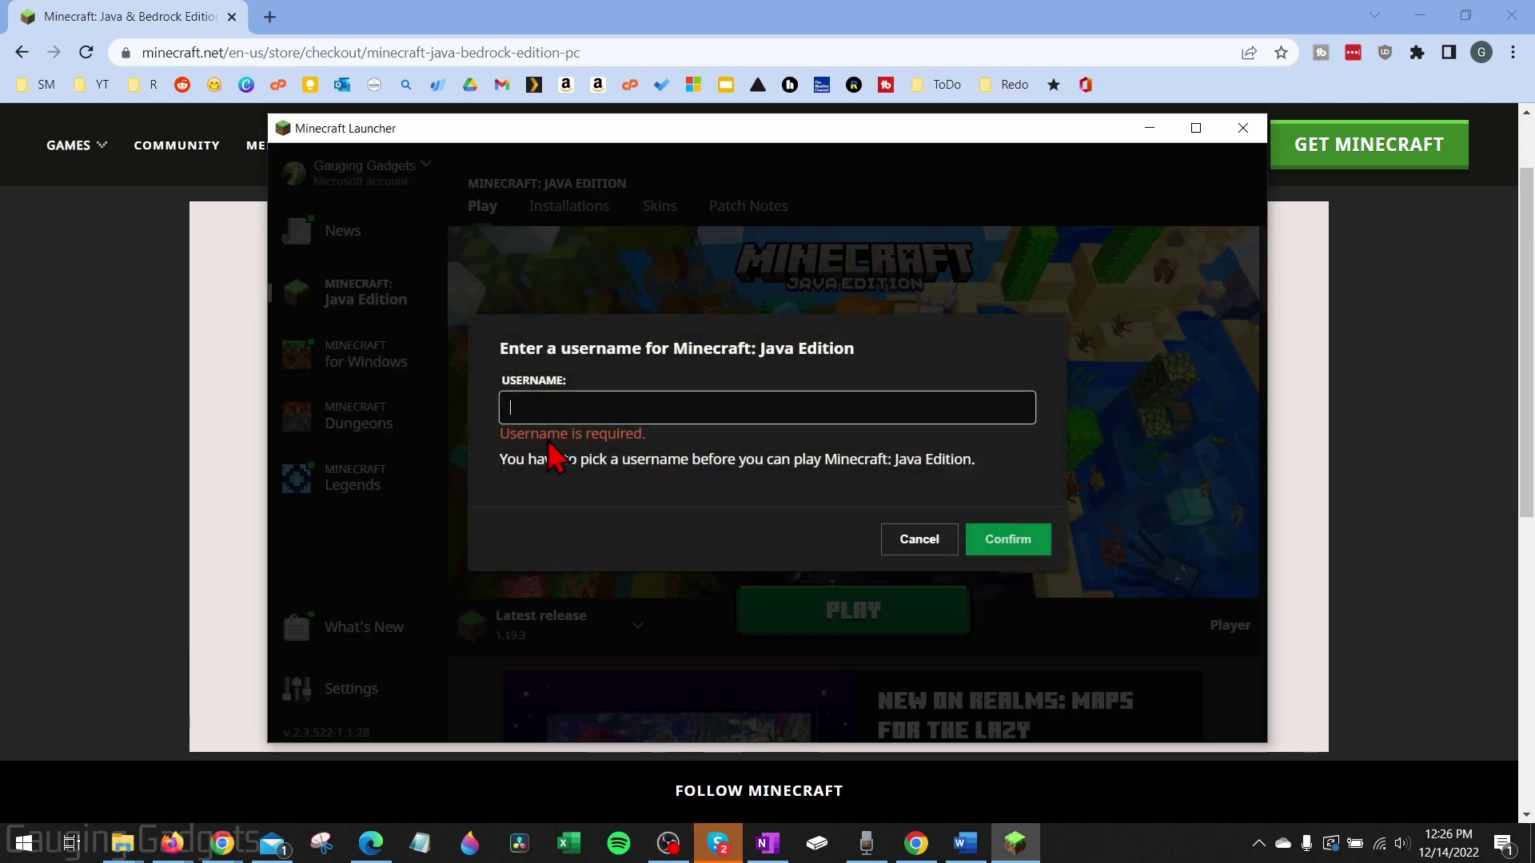
{"action": "left_click", "coordinate": [666, 418]}
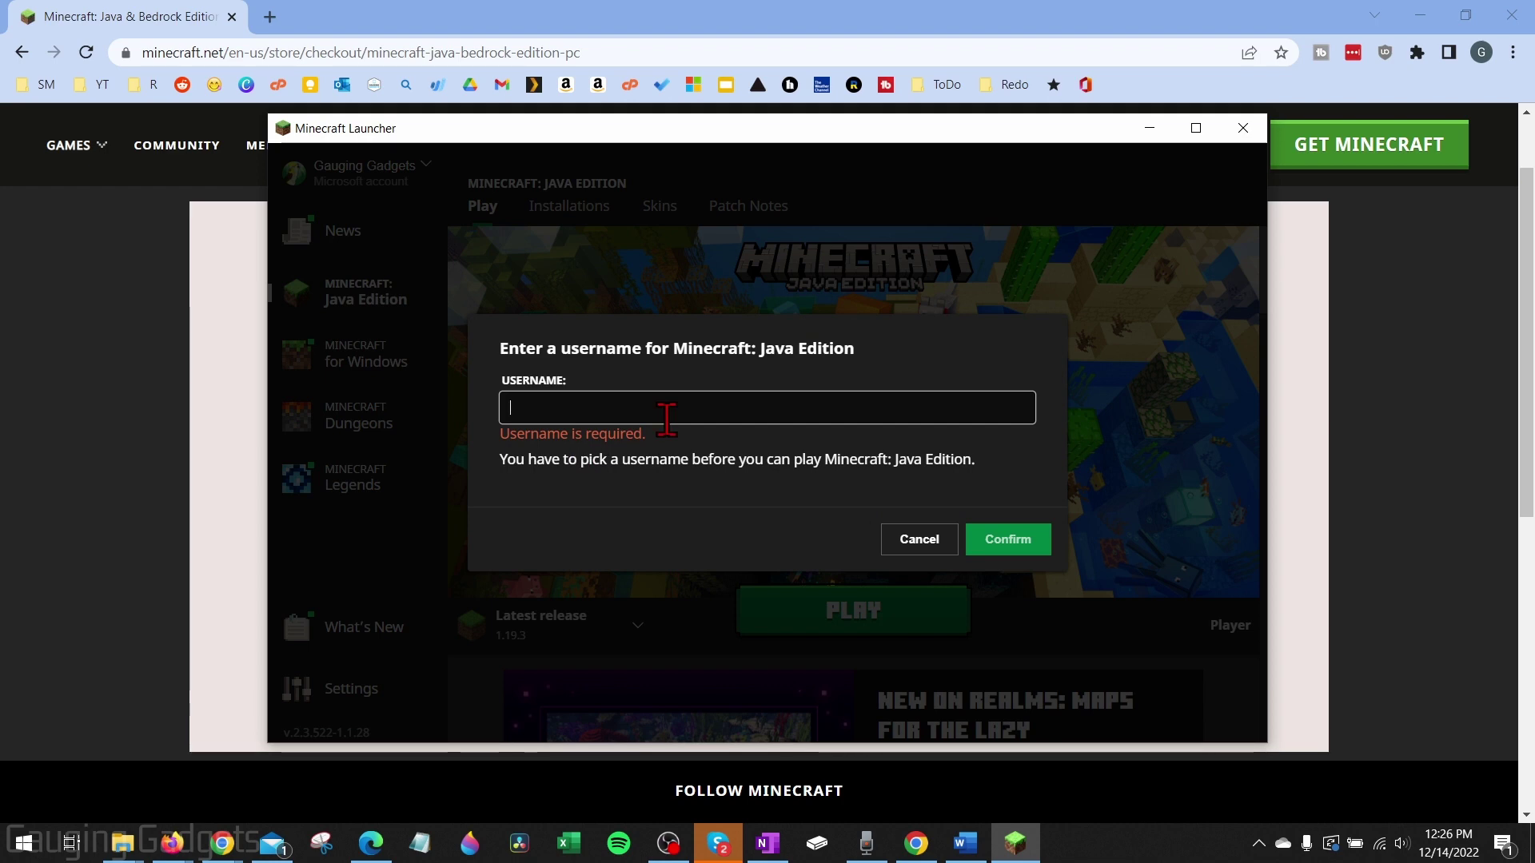
{"action": "type", "text": "GaugingGadgets"}
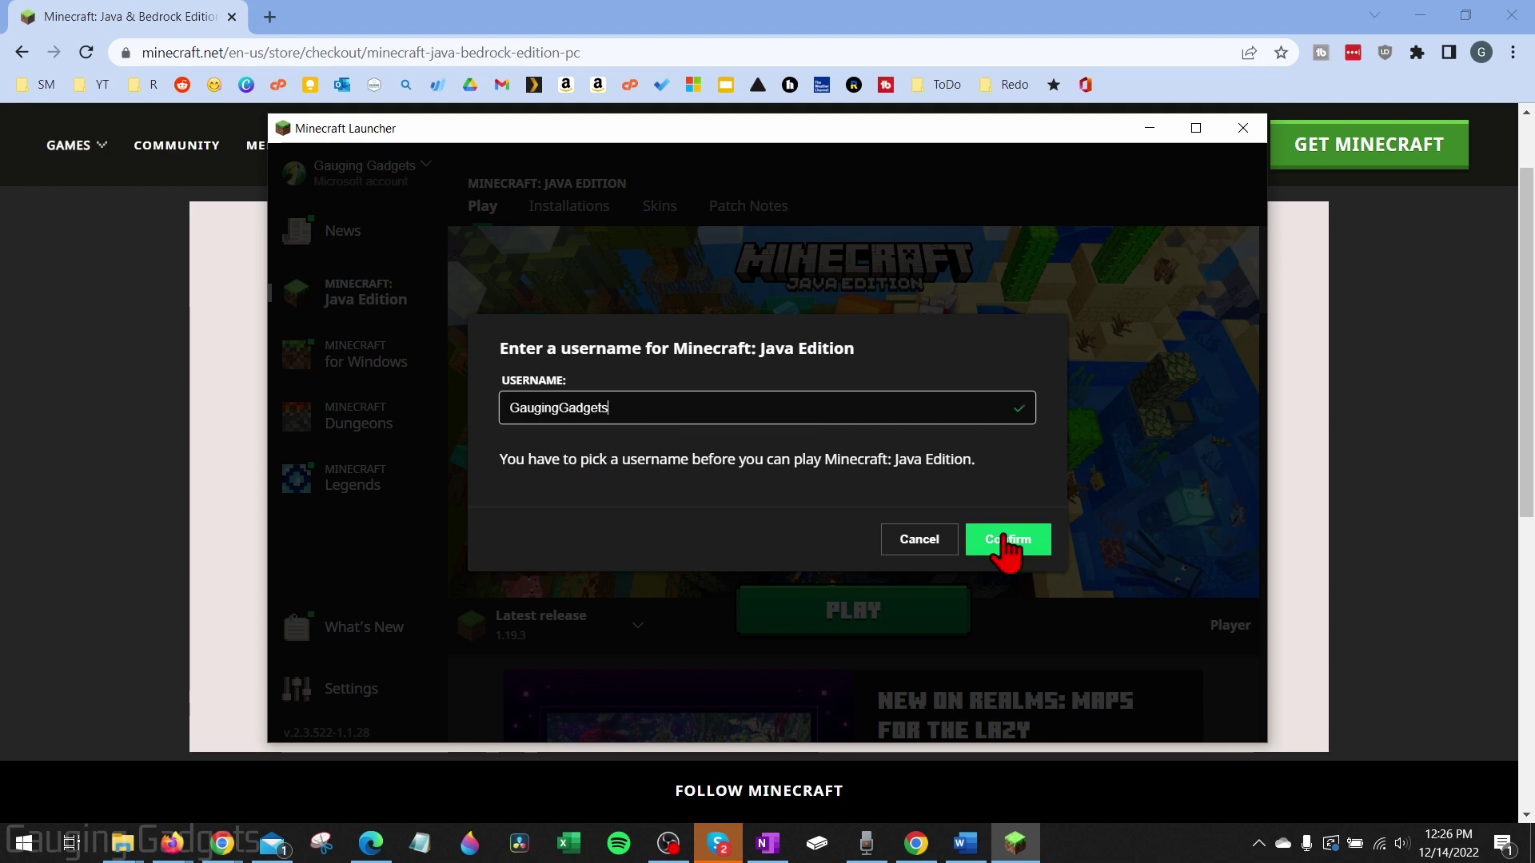
{"action": "left_click", "coordinate": [1007, 540]}
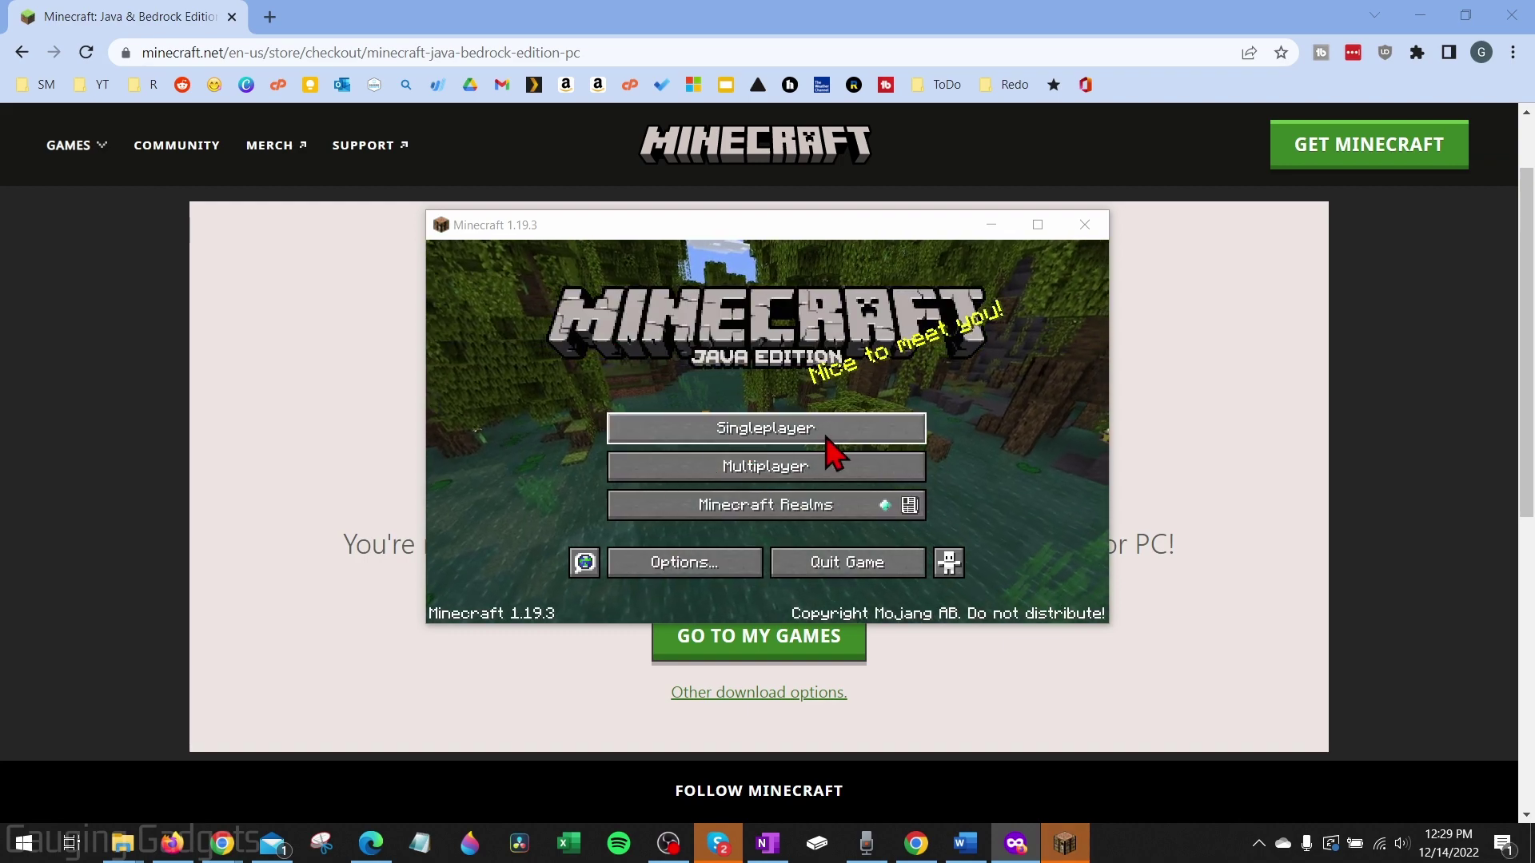
Step: Create a new singleplayer world, maximize the game window, and return to the game
{"action": "left_click", "coordinate": [766, 436]}
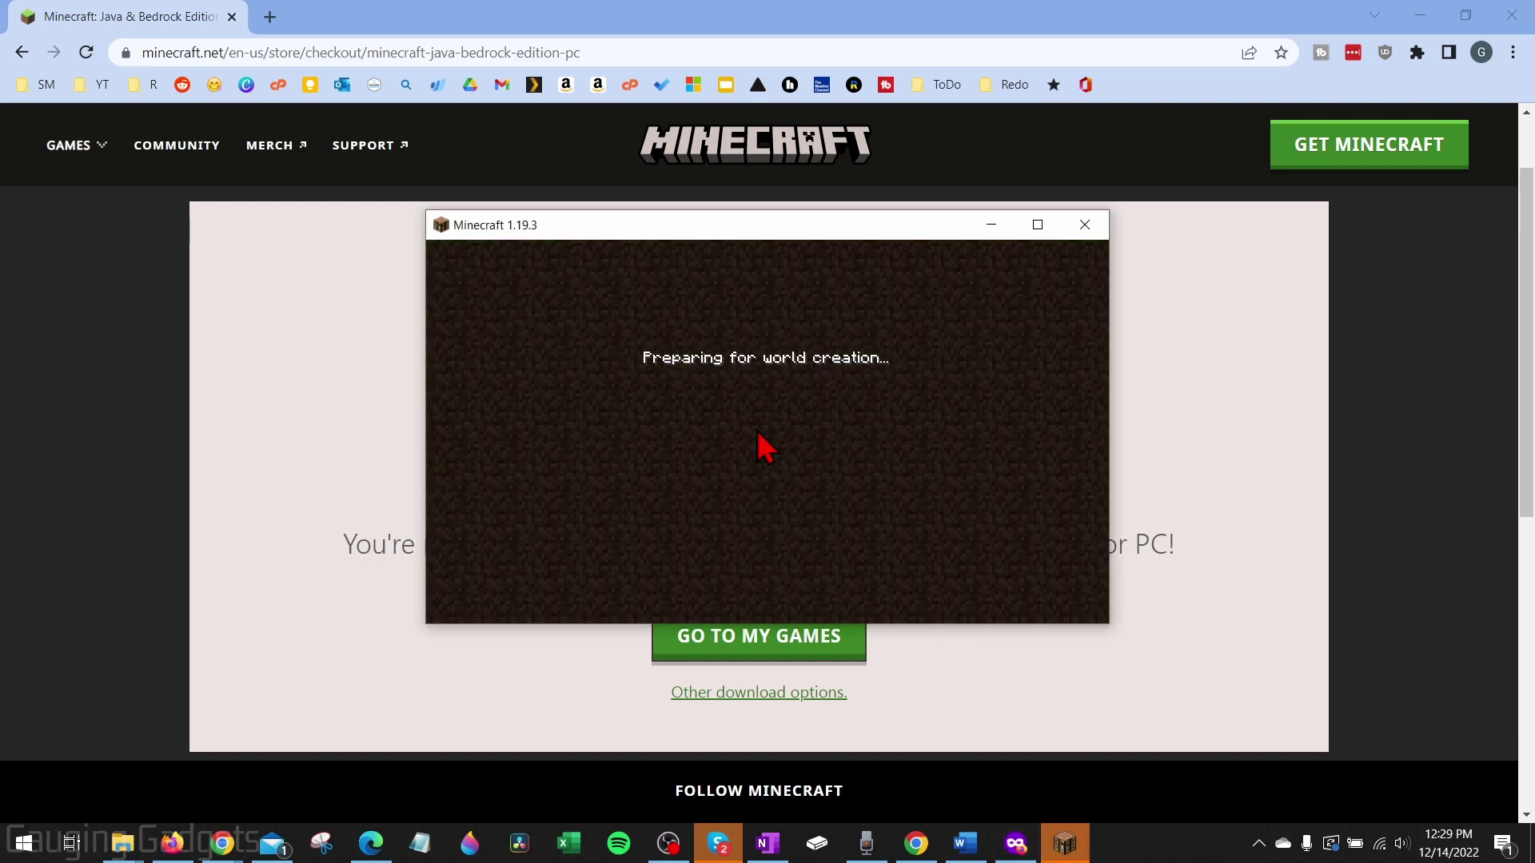
{"action": "left_click", "coordinate": [639, 604]}
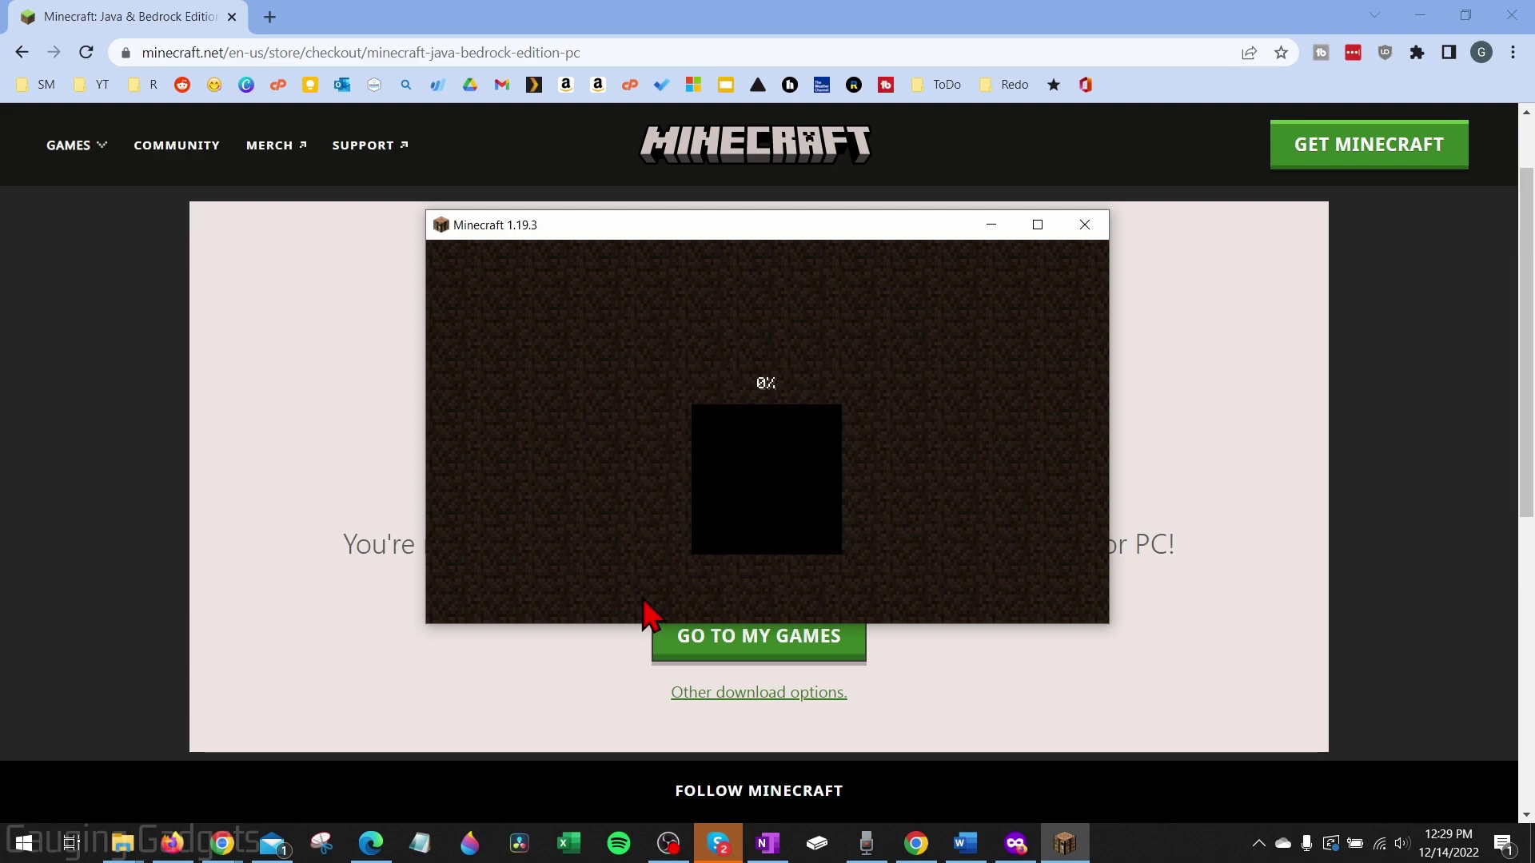
{"action": "left_click", "coordinate": [1055, 213]}
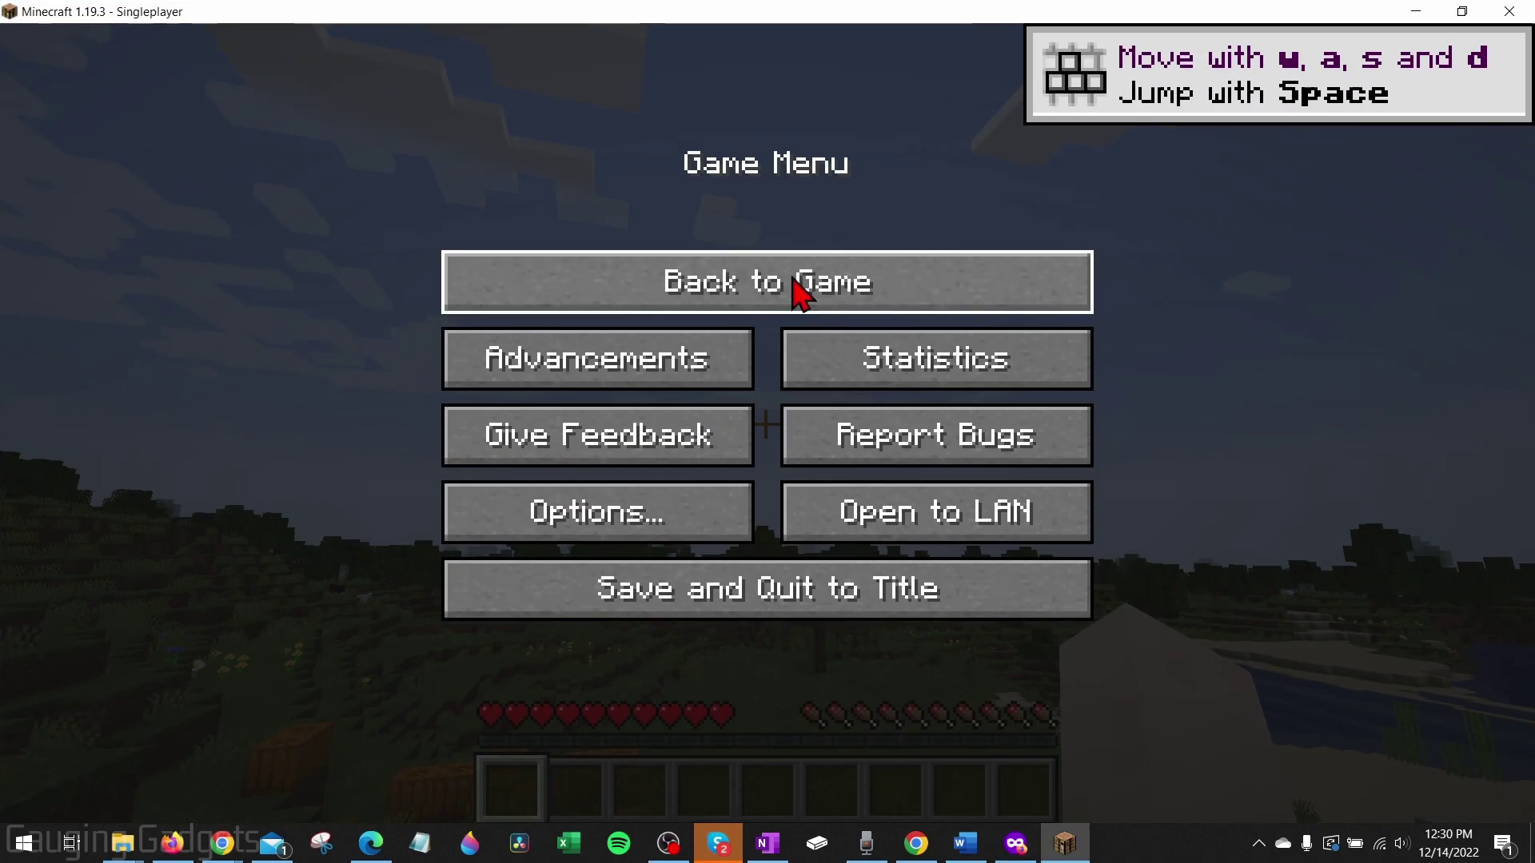
{"action": "left_click", "coordinate": [794, 280]}
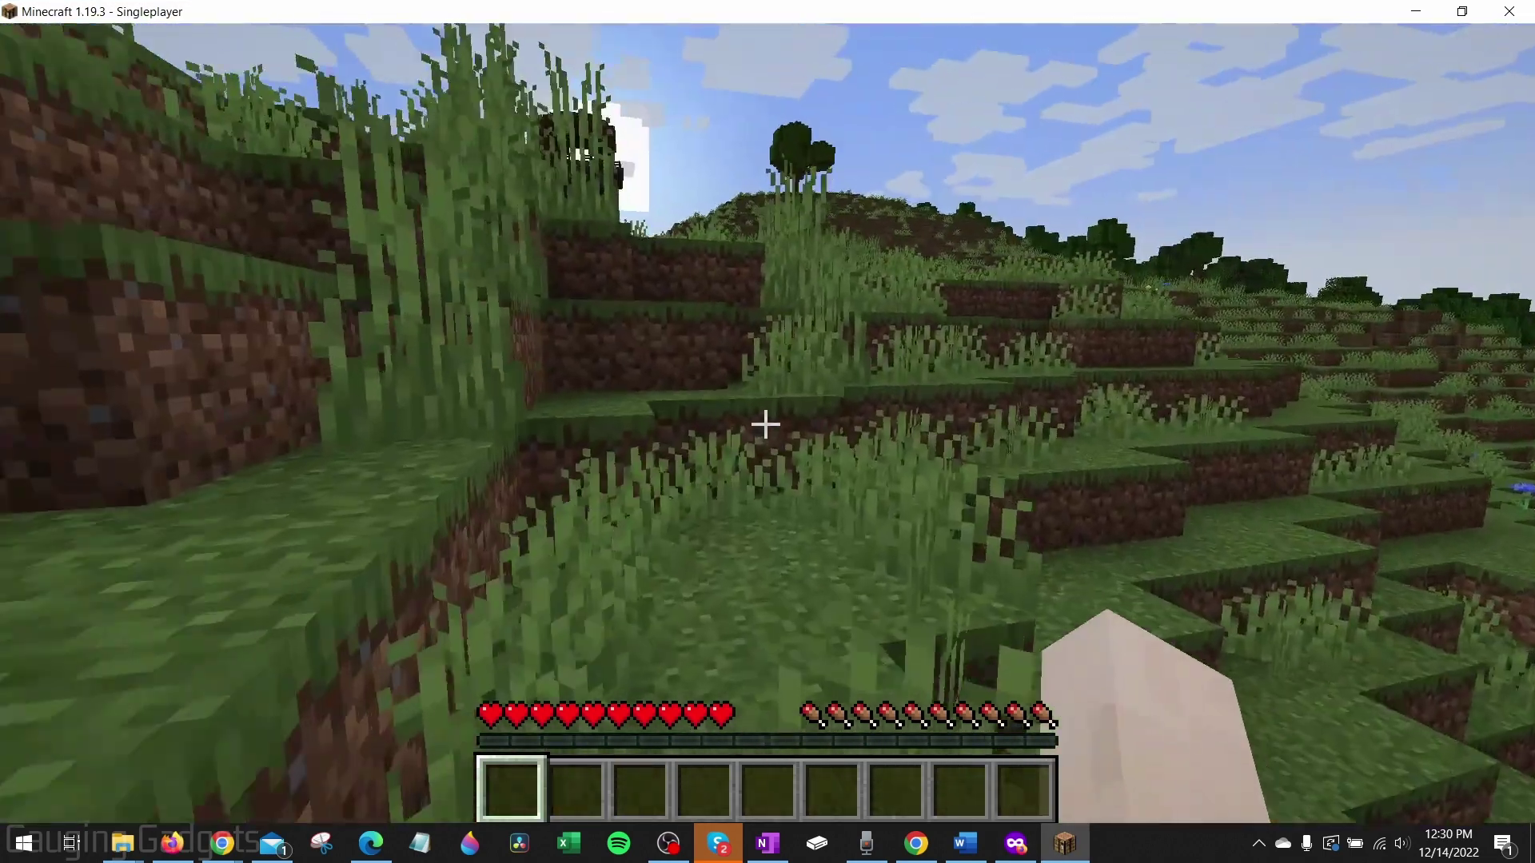